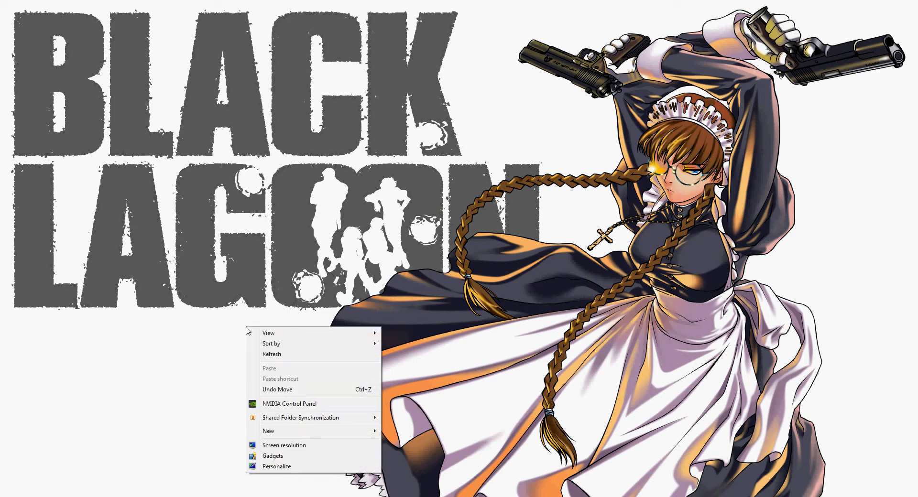
- Check in Screen resolution settings that the display runs at 1920 × 1080
{"action": "left_click", "coordinate": [286, 445]}
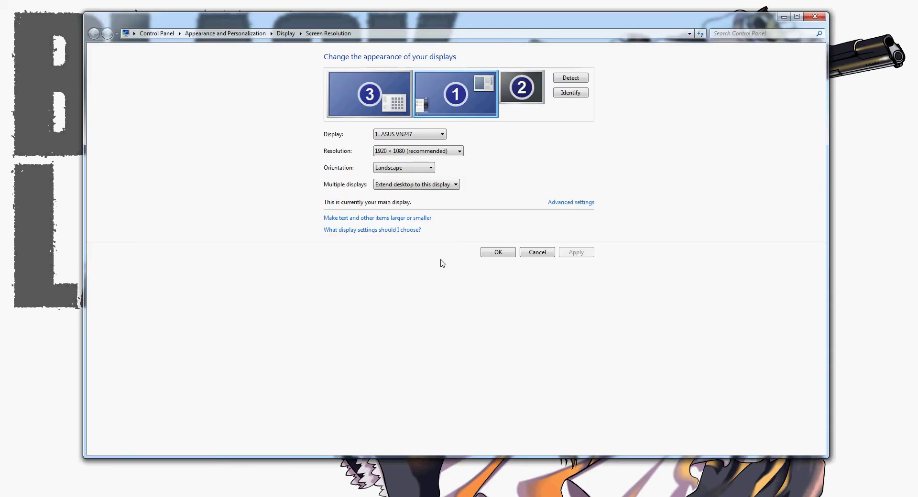
{"action": "left_click", "coordinate": [409, 152]}
{"action": "left_click", "coordinate": [449, 152]}
{"action": "left_click", "coordinate": [457, 152]}
{"action": "left_click", "coordinate": [454, 153]}
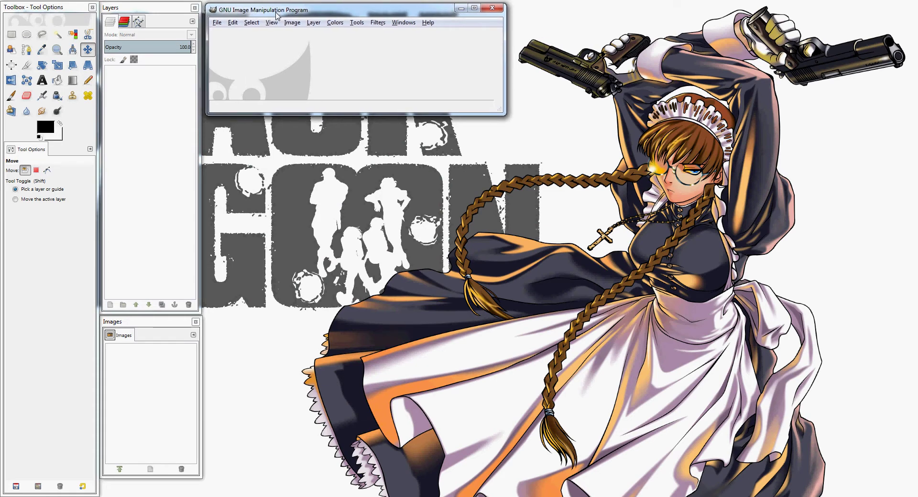
- Arrange the Images and Layers docks and the empty main window in GIMP
{"action": "left_click_drag", "start_coordinate": [153, 319], "coordinate": [155, 319]}
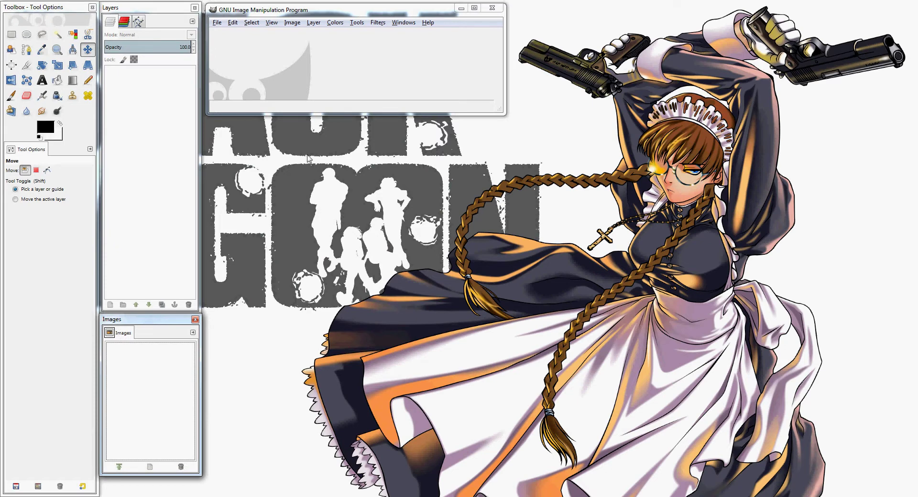
{"action": "mouse_move", "coordinate": [271, 14]}
{"action": "left_mouse_down"}
{"action": "mouse_move", "coordinate": [290, 22]}
{"action": "mouse_move", "coordinate": [277, 21]}
{"action": "left_mouse_up"}
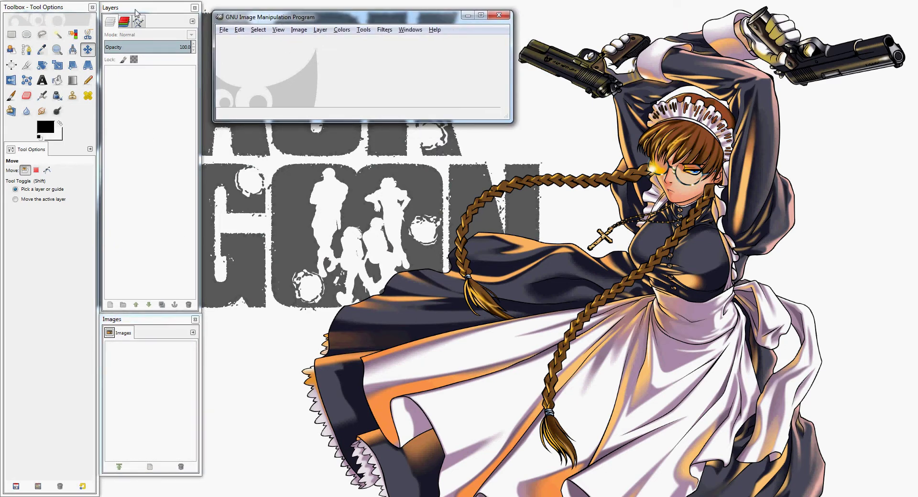
{"action": "left_click", "coordinate": [141, 11]}
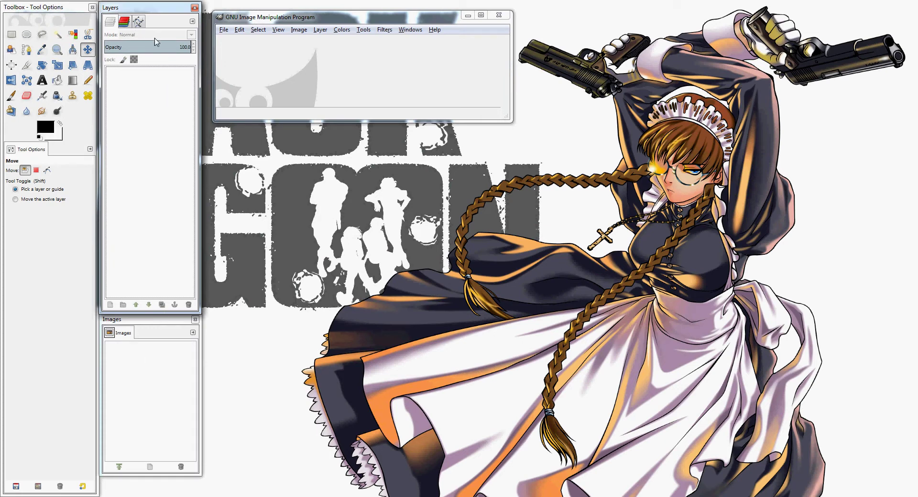
{"action": "left_click_drag", "start_coordinate": [153, 10], "coordinate": [154, 11]}
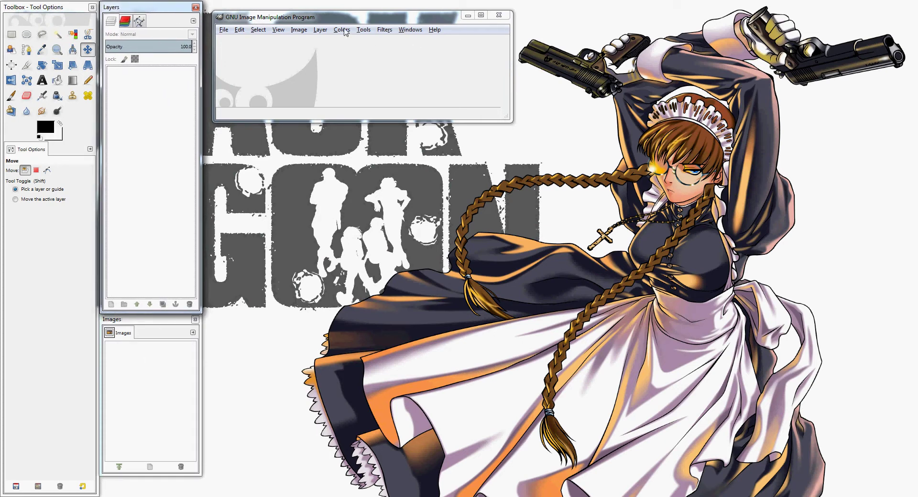
- Browse the Windows and Help menus, then reposition the main window slightly
{"action": "left_click", "coordinate": [385, 32]}
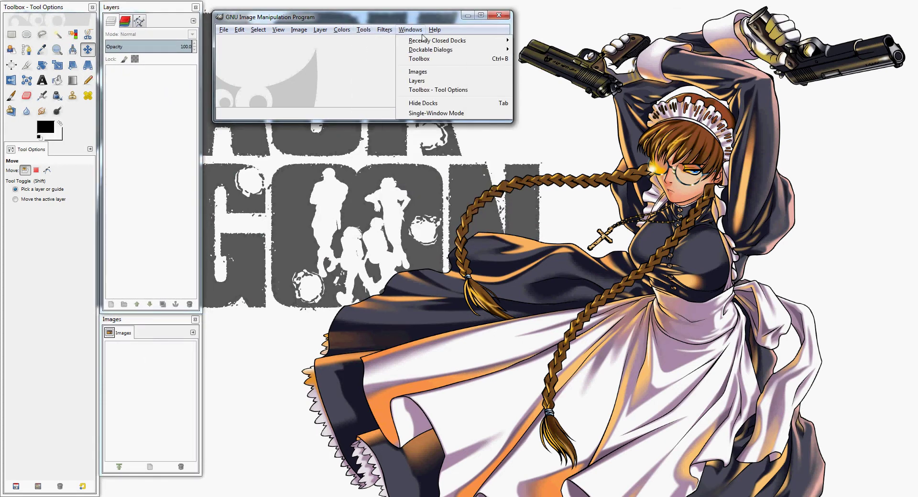
{"action": "mouse_move", "coordinate": [438, 50]}
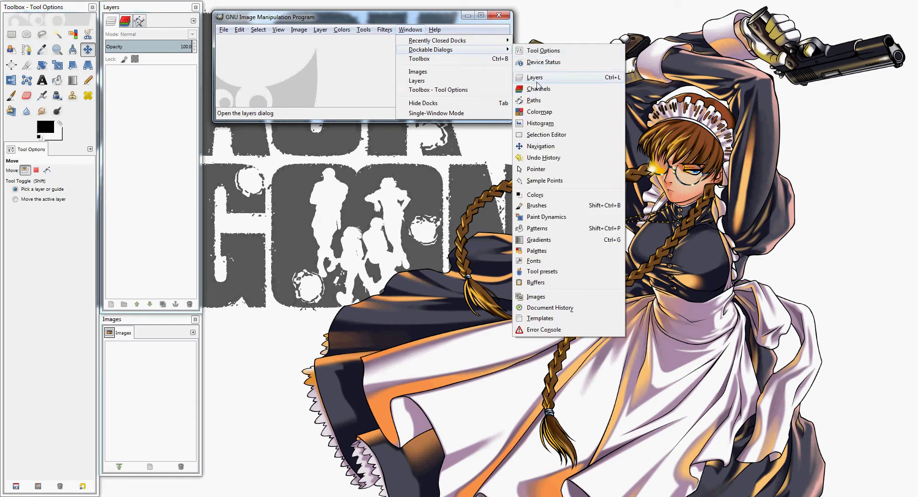
{"action": "mouse_move", "coordinate": [435, 29]}
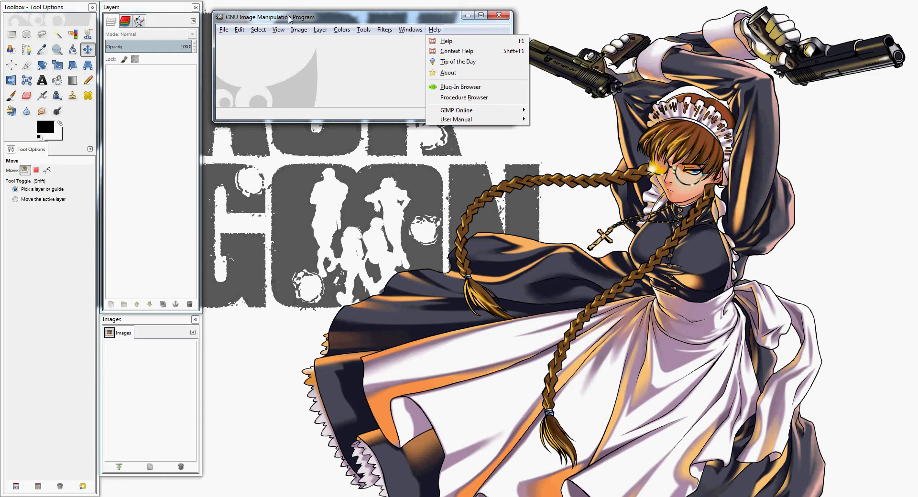
{"action": "left_click", "coordinate": [289, 19]}
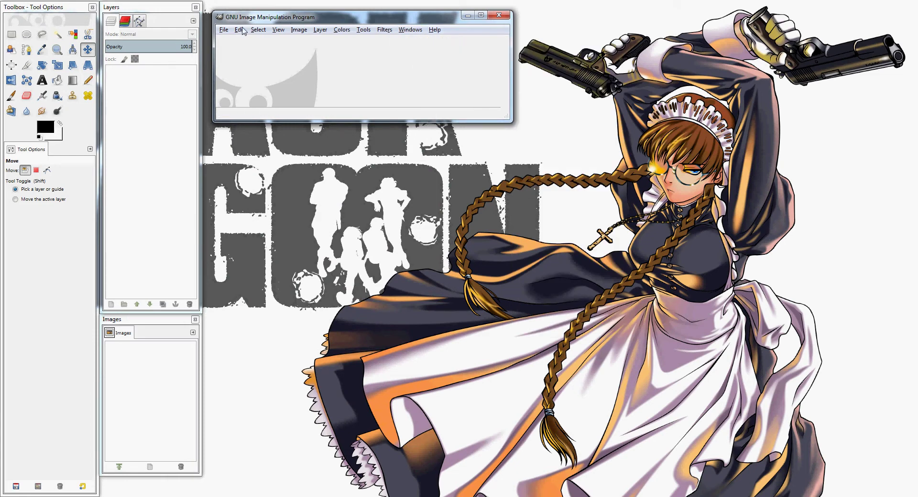
{"action": "left_click_drag", "start_coordinate": [256, 12], "coordinate": [261, 10]}
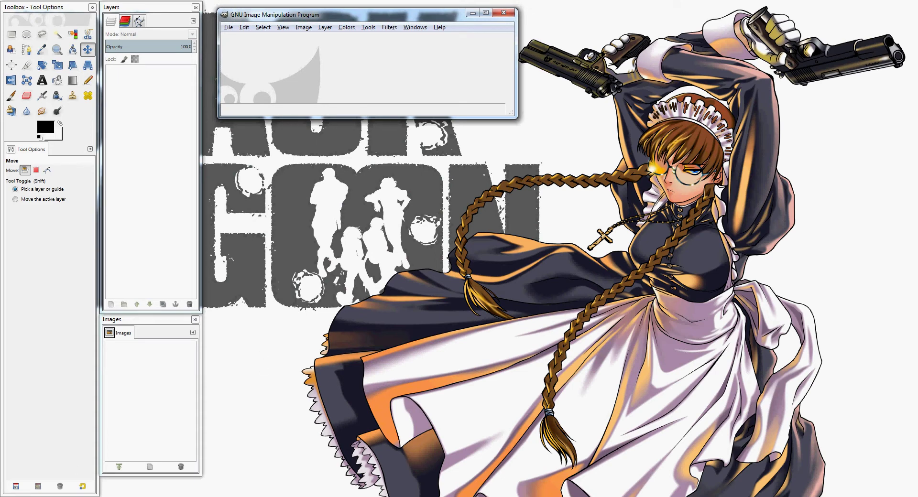
- Open 81TuVX1.jpg from Pictures > AAAAA in GIMP via Edit with GIMP
{"action": "key", "text": "alt+Tab"}
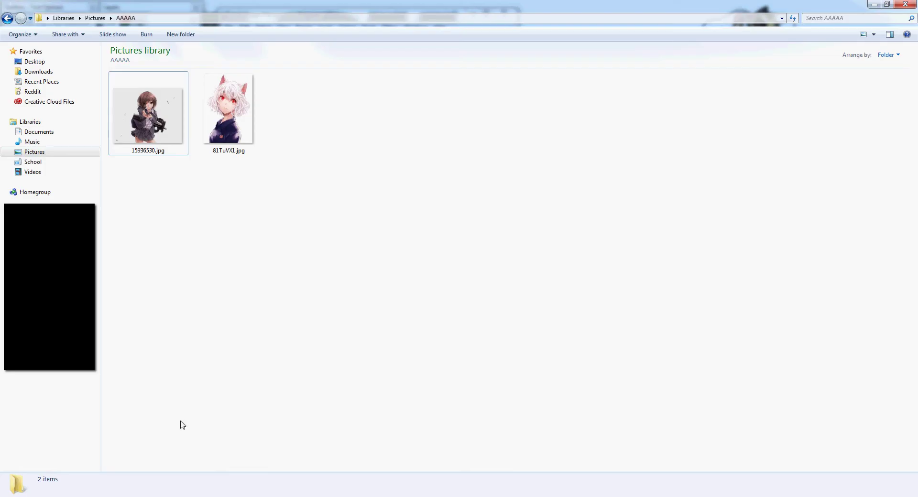
{"action": "left_click", "coordinate": [215, 119]}
{"action": "right_click", "coordinate": [230, 116]}
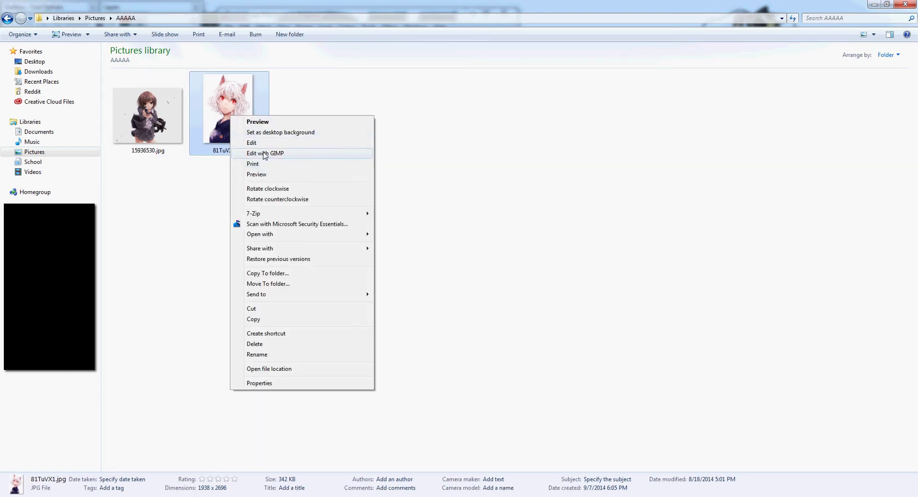
{"action": "right_click", "coordinate": [219, 118]}
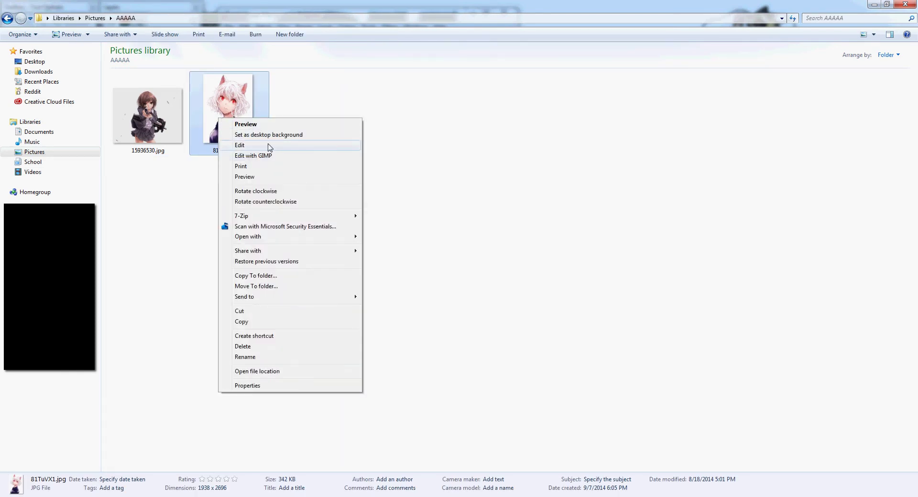
{"action": "left_click", "coordinate": [258, 157]}
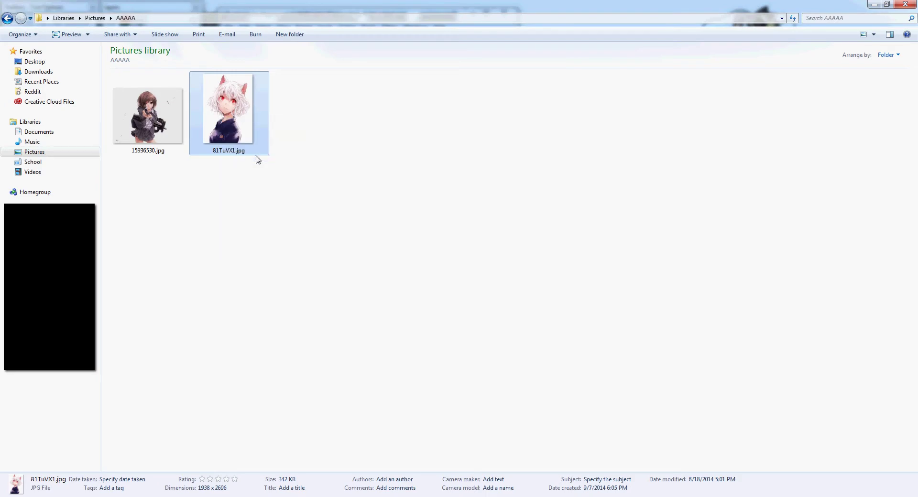
- Move and enlarge the 81TuVX1.jpg window so the whole white-haired portrait shows
{"action": "left_click", "coordinate": [874, 4]}
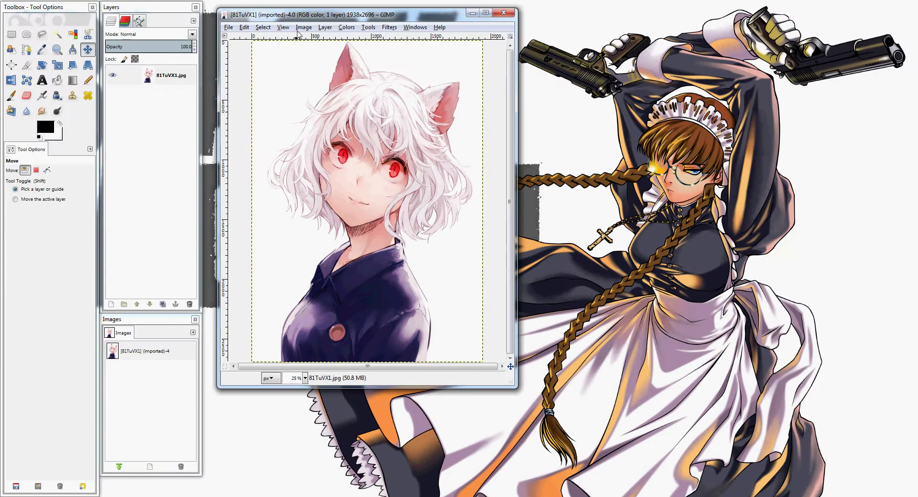
{"action": "left_click_drag", "start_coordinate": [307, 17], "coordinate": [389, 43]}
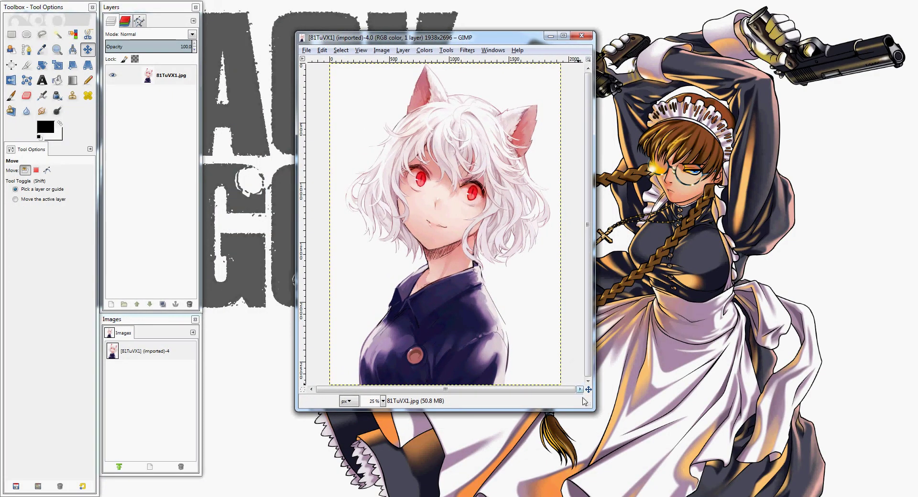
{"action": "left_click_drag", "start_coordinate": [593, 412], "coordinate": [784, 464]}
{"action": "left_click_drag", "start_coordinate": [507, 43], "coordinate": [480, 29]}
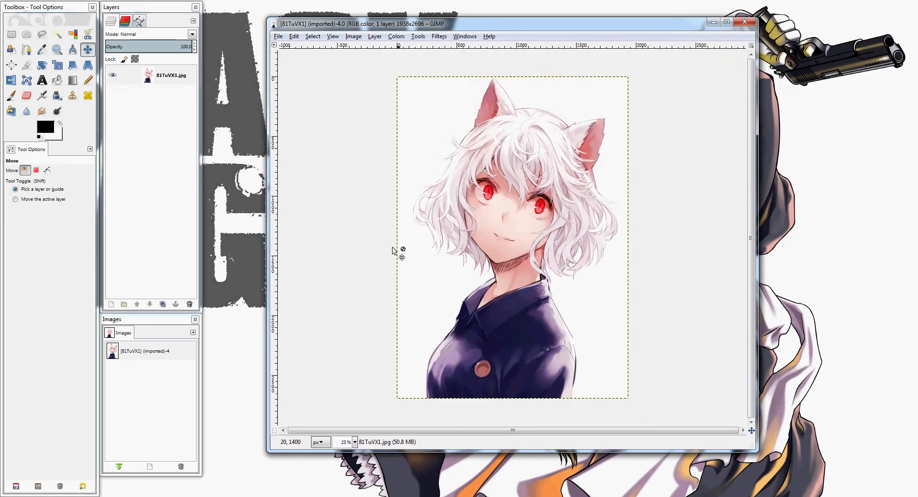
{"action": "left_click_drag", "start_coordinate": [414, 27], "coordinate": [440, 28]}
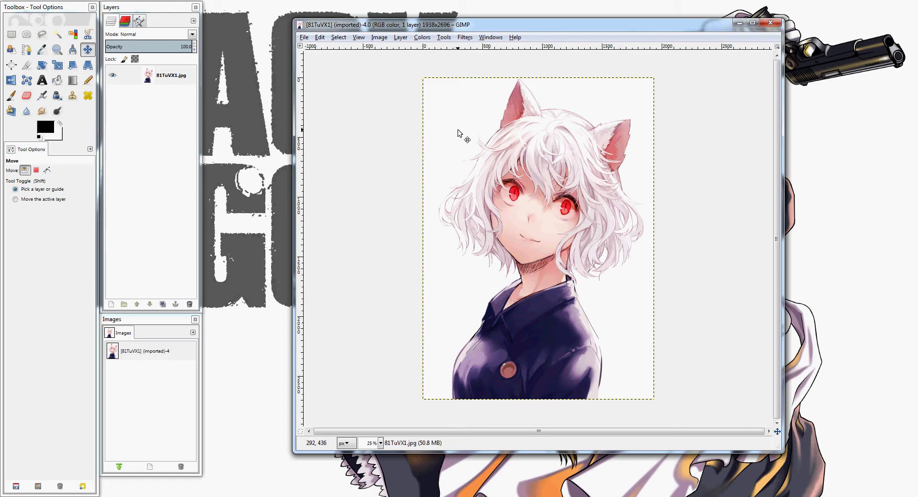
{"action": "left_click_drag", "start_coordinate": [438, 28], "coordinate": [536, 31]}
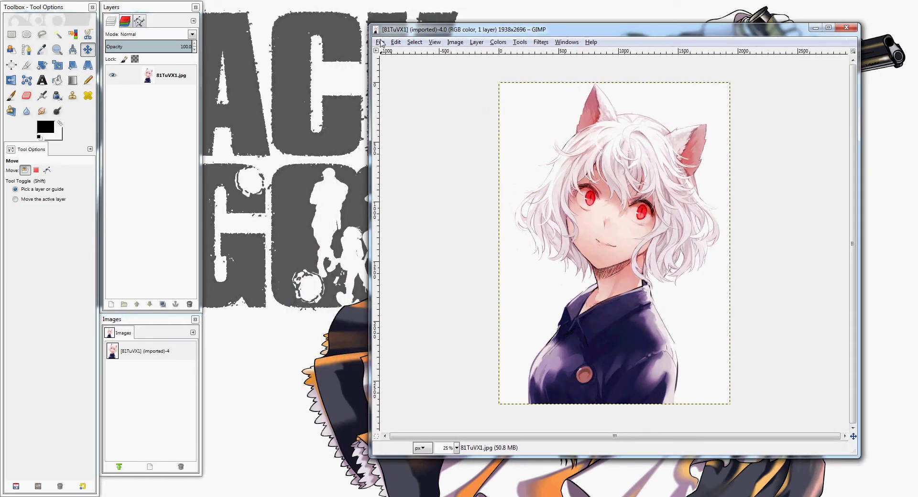
- Create a new 1920x1080 image from the 'A Template' preset
{"action": "left_click", "coordinate": [381, 43]}
{"action": "left_click", "coordinate": [397, 53]}
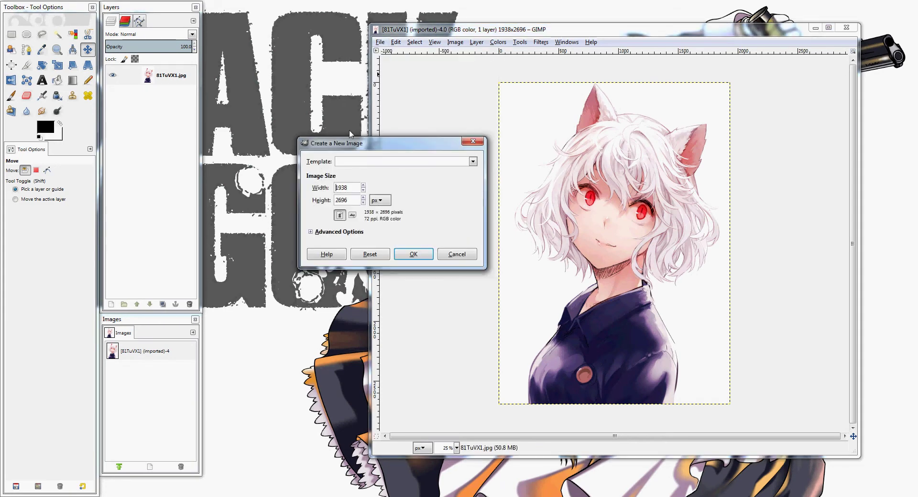
{"action": "left_click", "coordinate": [362, 162]}
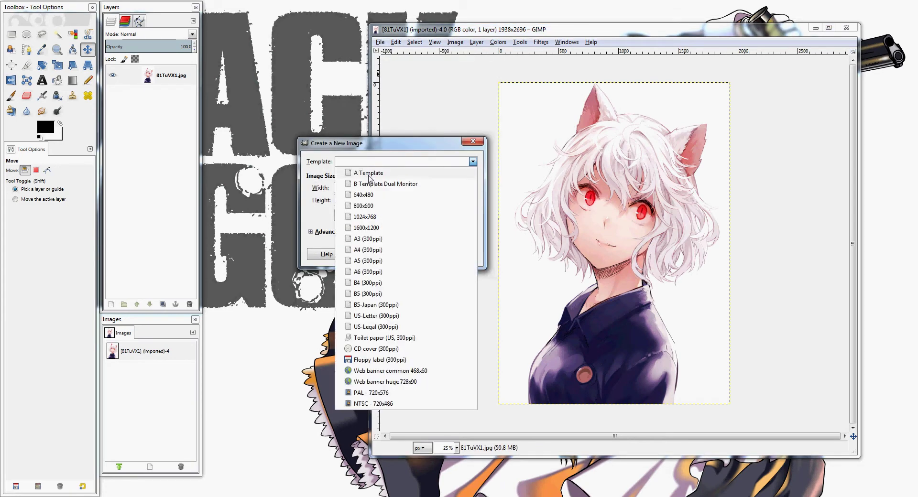
{"action": "left_click", "coordinate": [370, 174]}
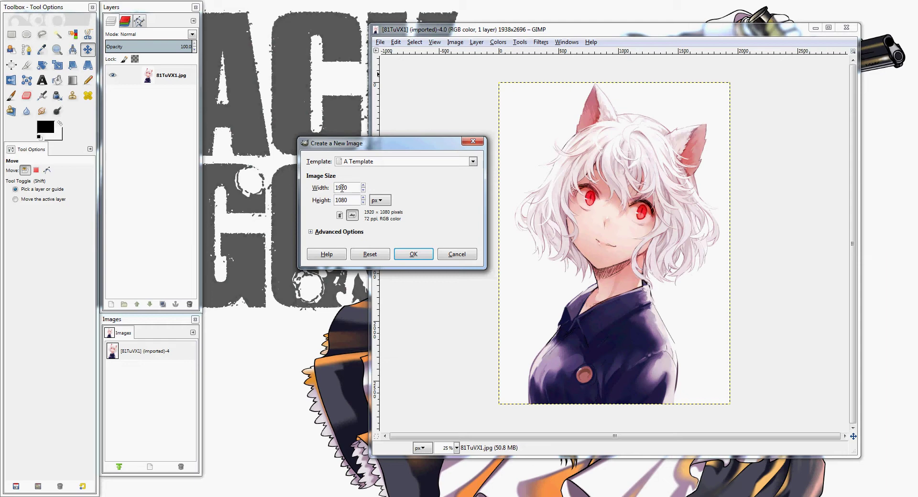
{"action": "left_click", "coordinate": [413, 254]}
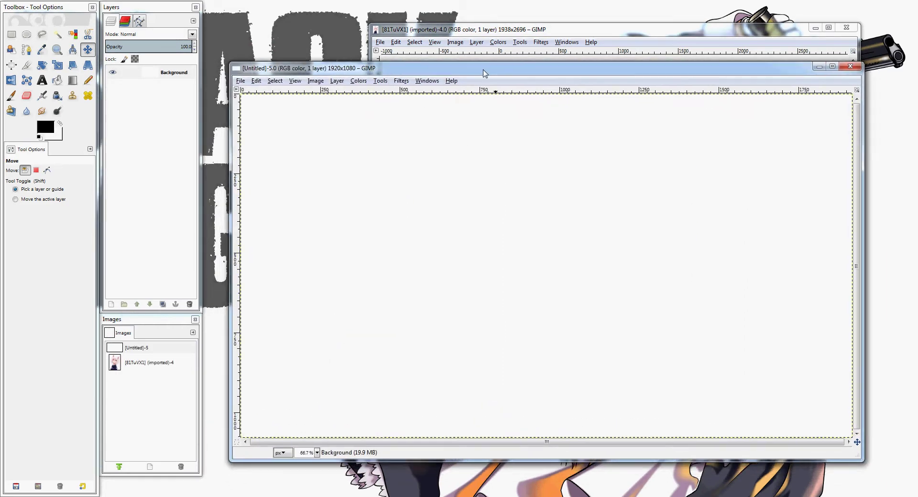
- Add a transparent layer above Background in Untitled, then bring 81TuVX1.jpg forward
{"action": "scroll", "coordinate": [478, 182], "scroll_direction": "down", "scroll_amount": 1}
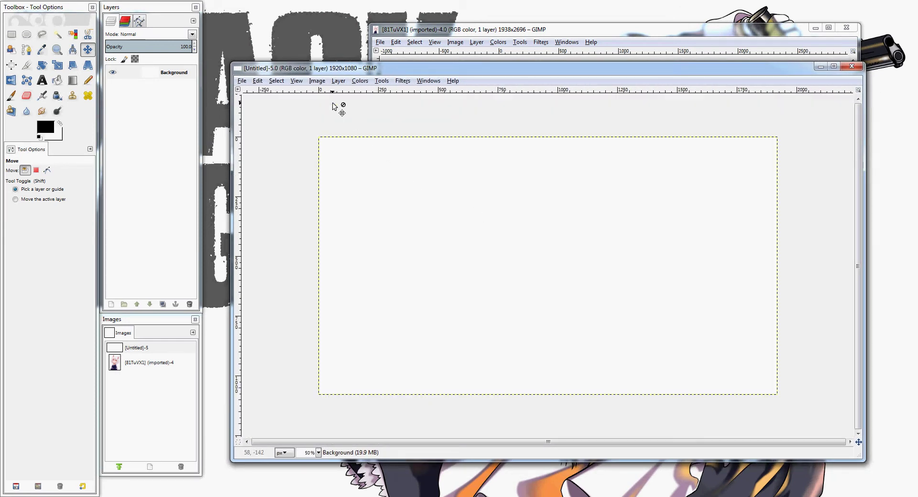
{"action": "left_click_drag", "start_coordinate": [351, 72], "coordinate": [353, 75]}
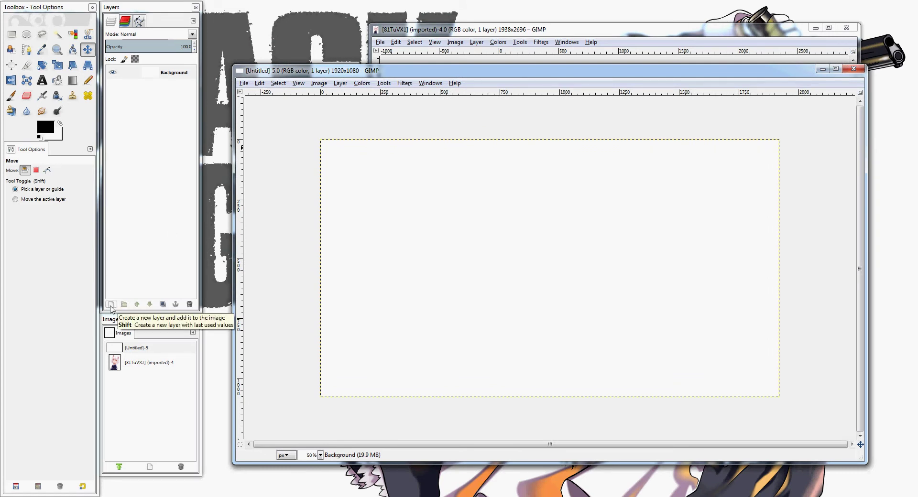
{"action": "left_click", "coordinate": [113, 306]}
{"action": "left_click", "coordinate": [145, 221]}
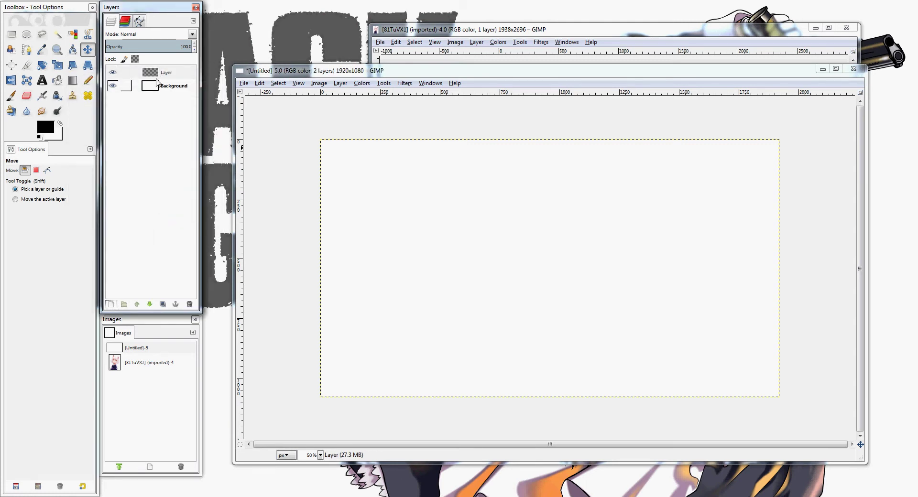
{"action": "left_click", "coordinate": [115, 75]}
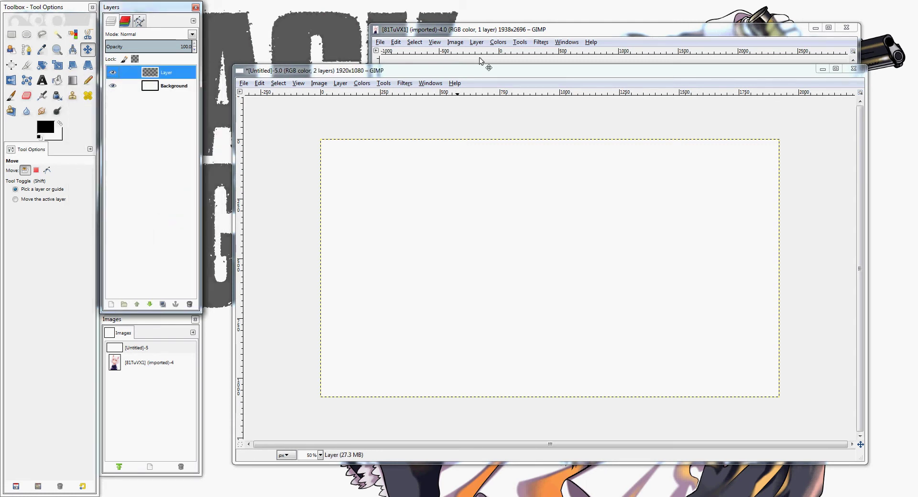
{"action": "left_click", "coordinate": [461, 36]}
- Copy the whole 81TuVX1 portrait to the clipboard
{"action": "left_click_drag", "start_coordinate": [508, 35], "coordinate": [534, 29]}
{"action": "left_click", "coordinate": [421, 37]}
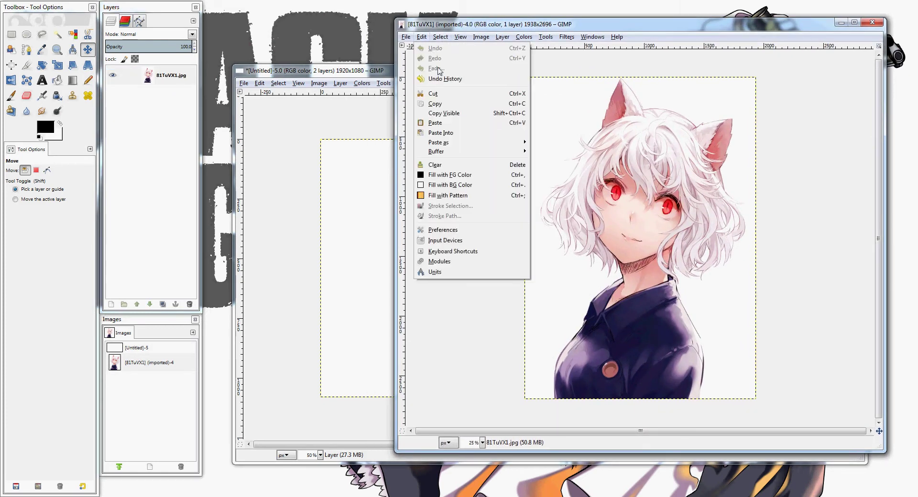
{"action": "left_click", "coordinate": [443, 105]}
- Paste the portrait into the Untitled image and shift it slightly left
{"action": "left_click", "coordinate": [390, 77]}
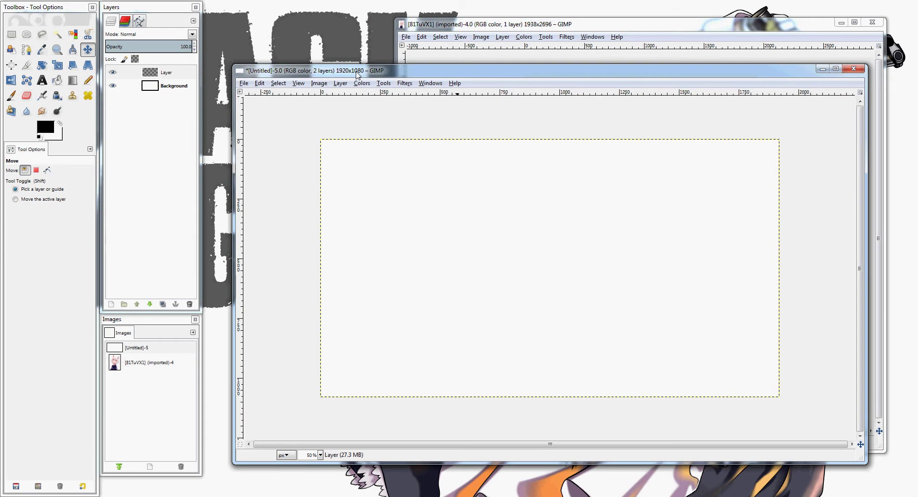
{"action": "right_click", "coordinate": [427, 221]}
{"action": "mouse_move", "coordinate": [444, 240]}
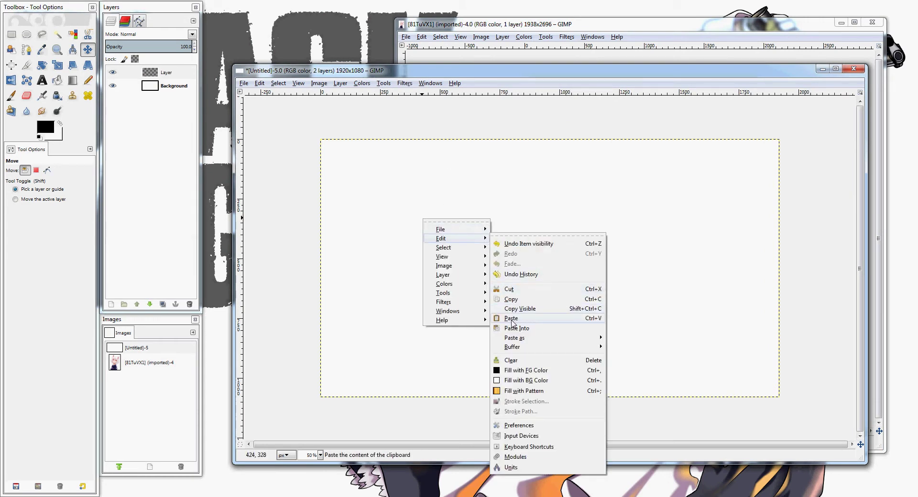
{"action": "left_click", "coordinate": [513, 316]}
{"action": "key", "text": "minus"}
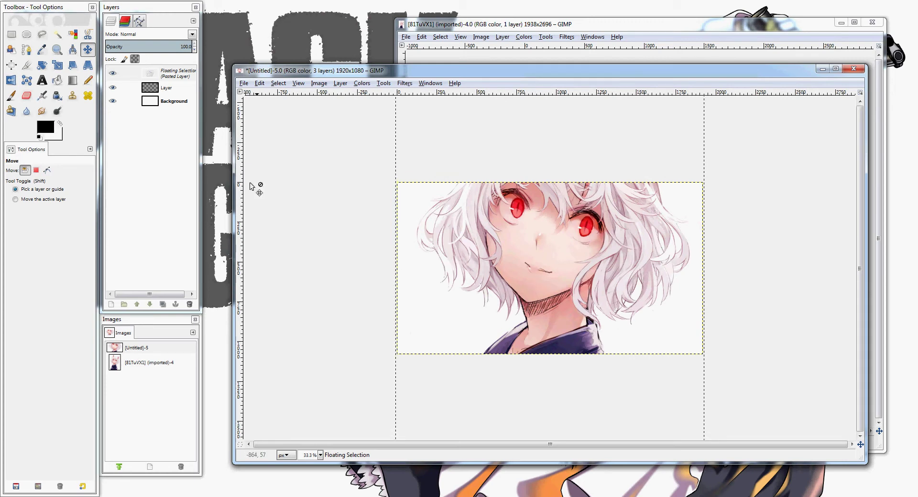
{"action": "left_click_drag", "start_coordinate": [556, 252], "coordinate": [484, 274]}
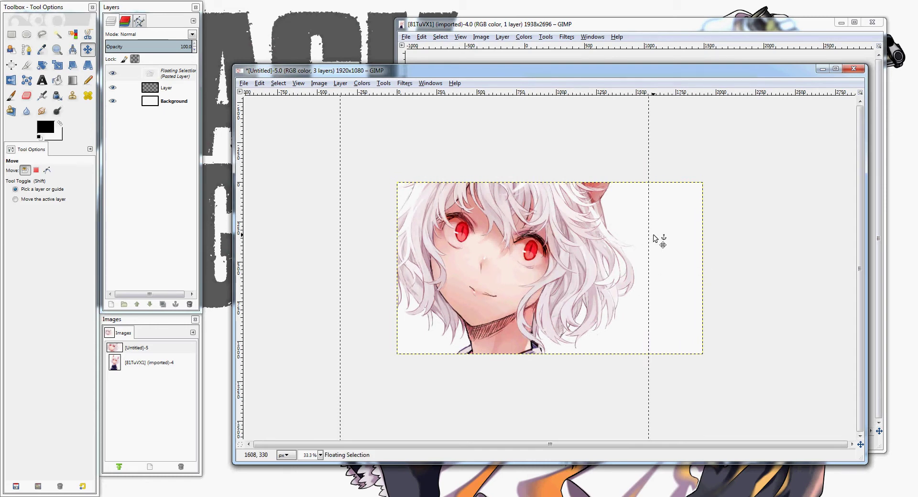
- Anchor the pasted portrait into Layer, paste and anchor again, then hide Layer
{"action": "key", "text": "ctrl+h"}
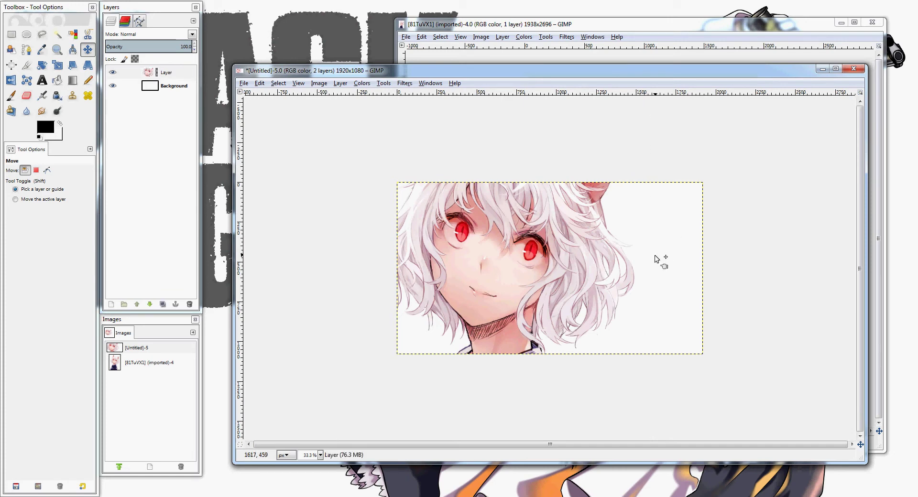
{"action": "key", "text": "ctrl+v"}
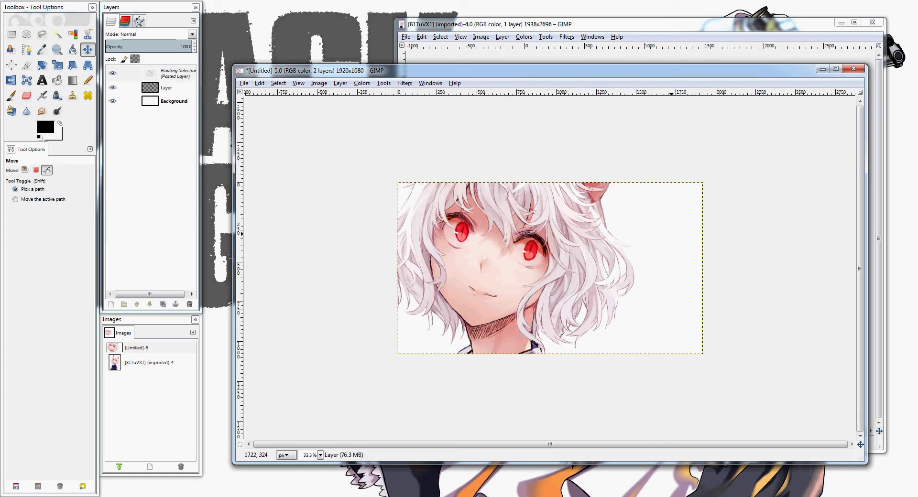
{"action": "left_click", "coordinate": [340, 83]}
{"action": "left_click", "coordinate": [361, 134]}
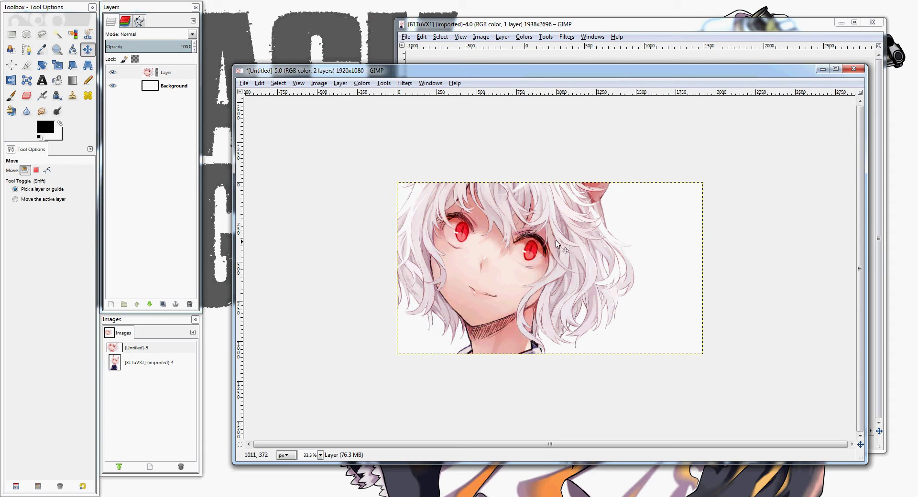
{"action": "left_click", "coordinate": [113, 72]}
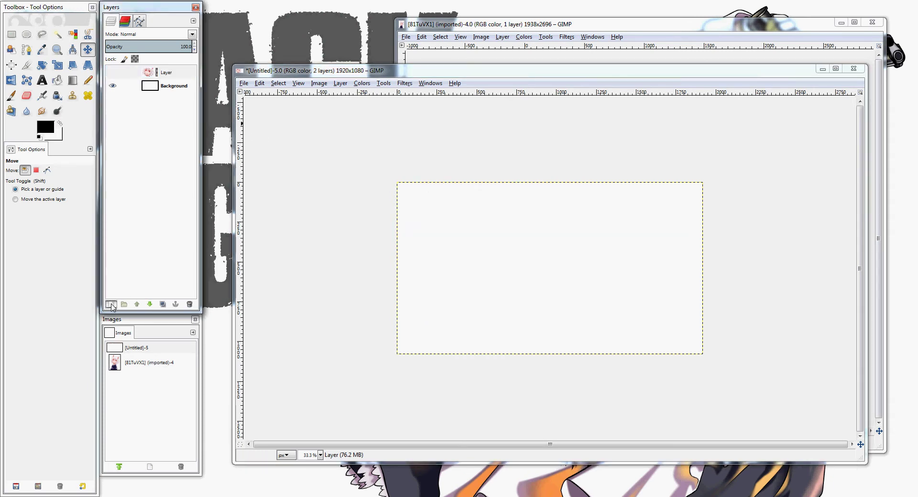
- Add Layer #1 and paste the girl portrait onto it as a floating selection
{"action": "left_click", "coordinate": [114, 305]}
{"action": "left_click", "coordinate": [156, 236]}
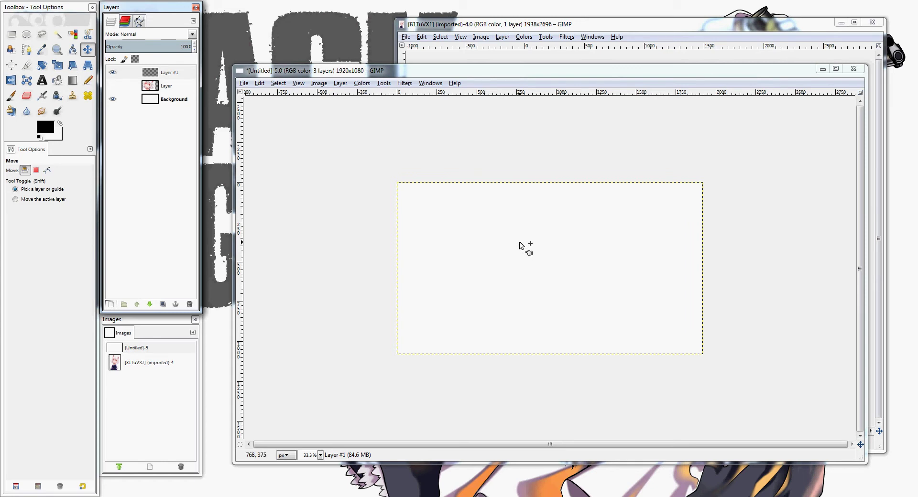
{"action": "right_click", "coordinate": [521, 244]}
{"action": "mouse_move", "coordinate": [537, 263]}
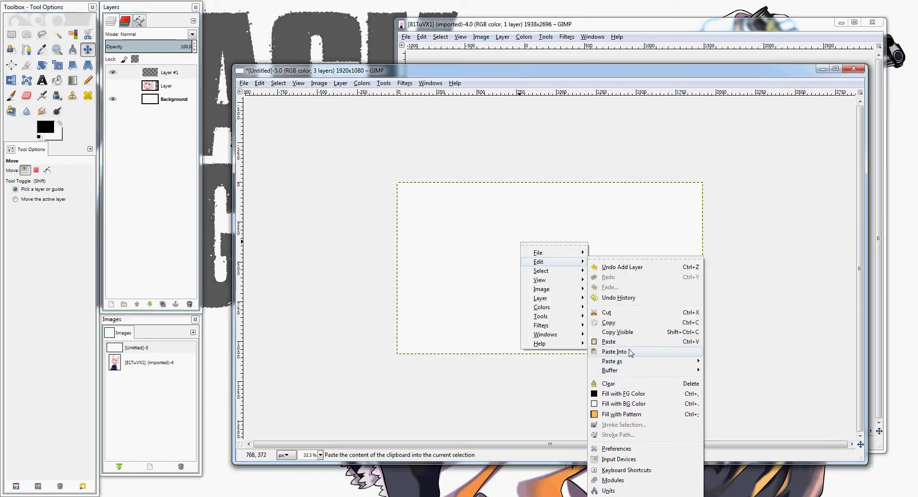
{"action": "left_click", "coordinate": [620, 342]}
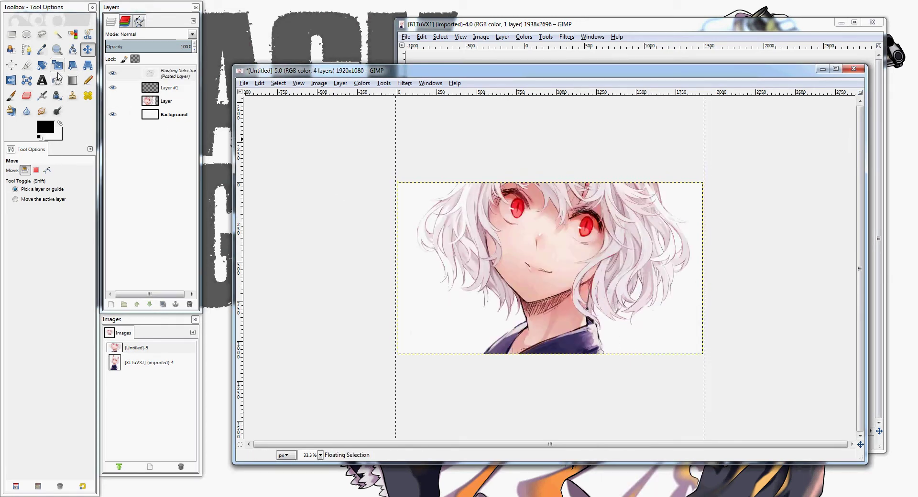
{"action": "left_click", "coordinate": [57, 64]}
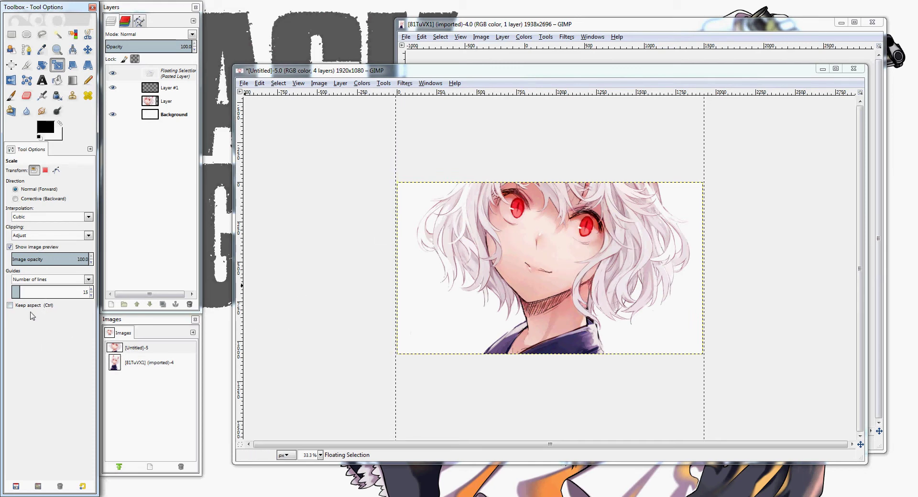
- Scale the floating portrait with Keep aspect from 1938×2696 down to 778×1082 pixels
{"action": "left_click", "coordinate": [9, 305]}
{"action": "left_click", "coordinate": [604, 250]}
{"action": "key", "text": "minus"}
{"action": "key", "text": "minus"}
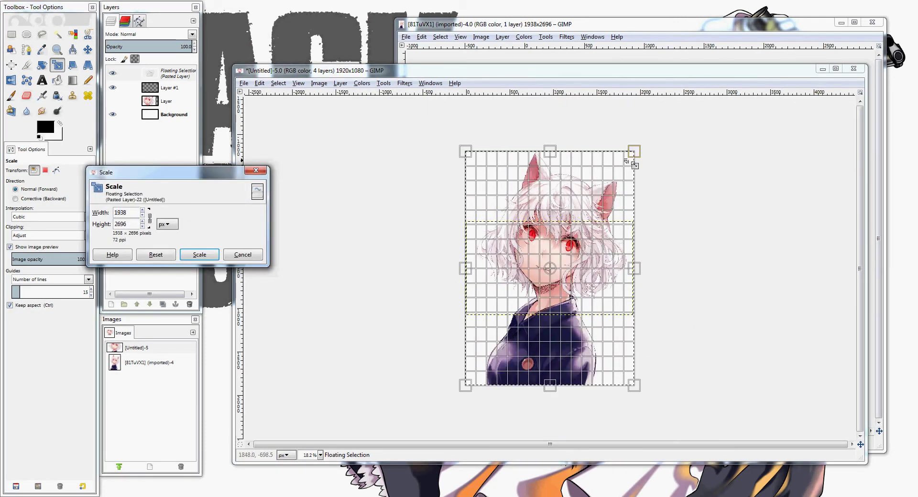
{"action": "left_click_drag", "start_coordinate": [635, 153], "coordinate": [545, 287]}
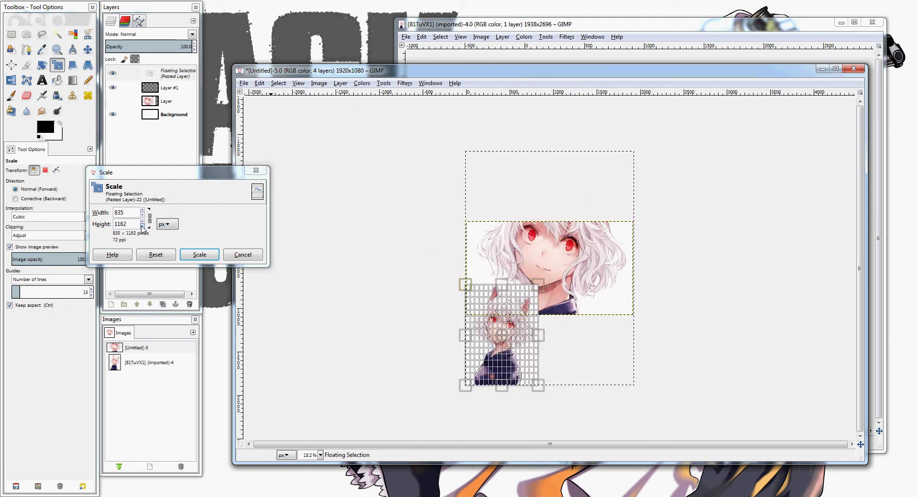
{"action": "left_click", "coordinate": [143, 227]}
{"action": "left_click", "coordinate": [143, 228]}
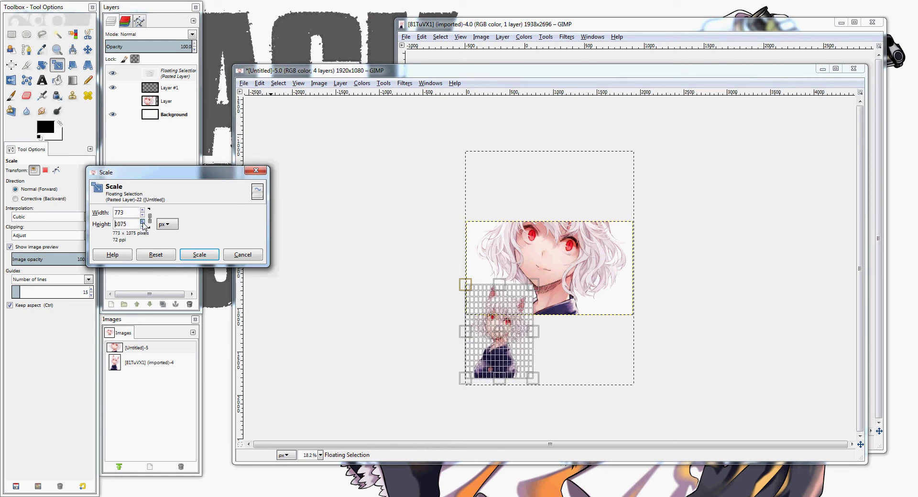
{"action": "left_click", "coordinate": [143, 223]}
{"action": "left_click", "coordinate": [143, 223]}
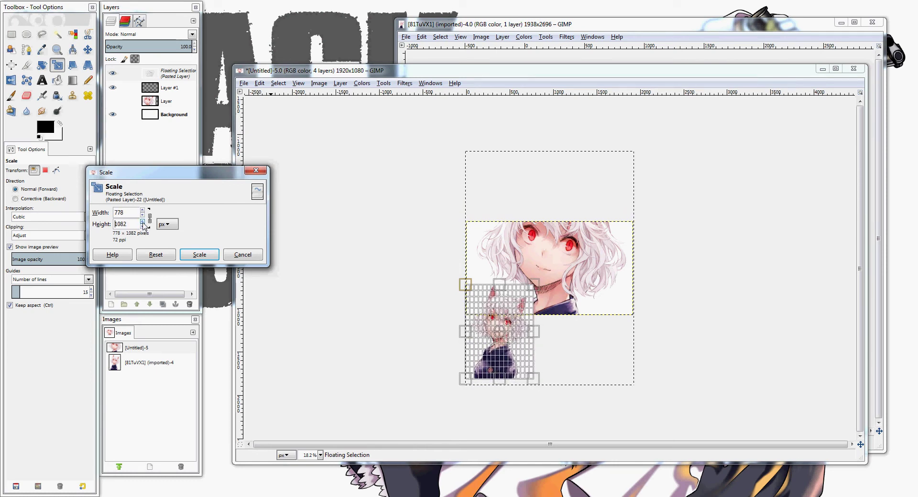
{"action": "left_click", "coordinate": [199, 255]}
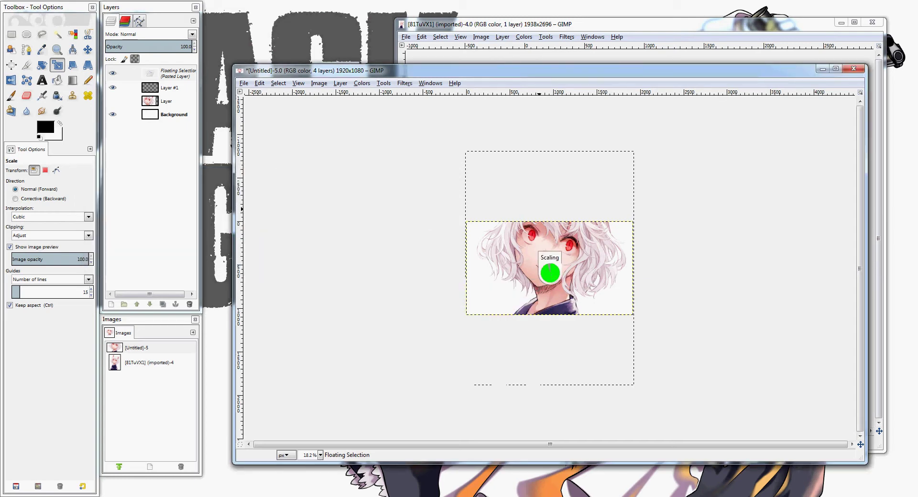
- Align the pasted white-haired girl flush against the canvas's right edge
{"action": "left_click", "coordinate": [11, 66]}
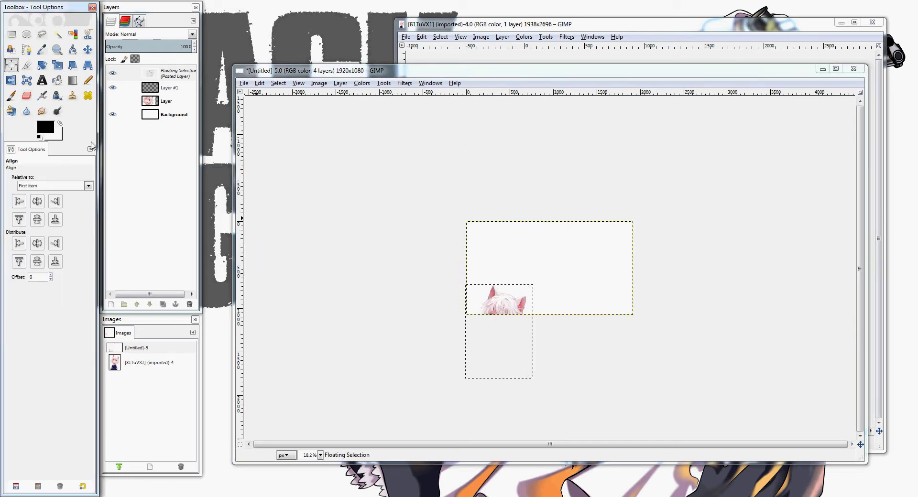
{"action": "left_click", "coordinate": [473, 338]}
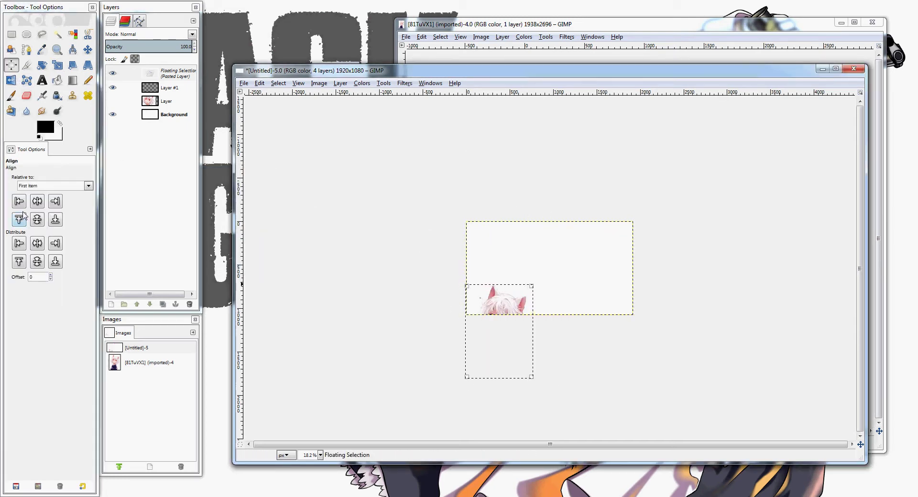
{"action": "left_click", "coordinate": [38, 219]}
{"action": "left_click", "coordinate": [55, 201]}
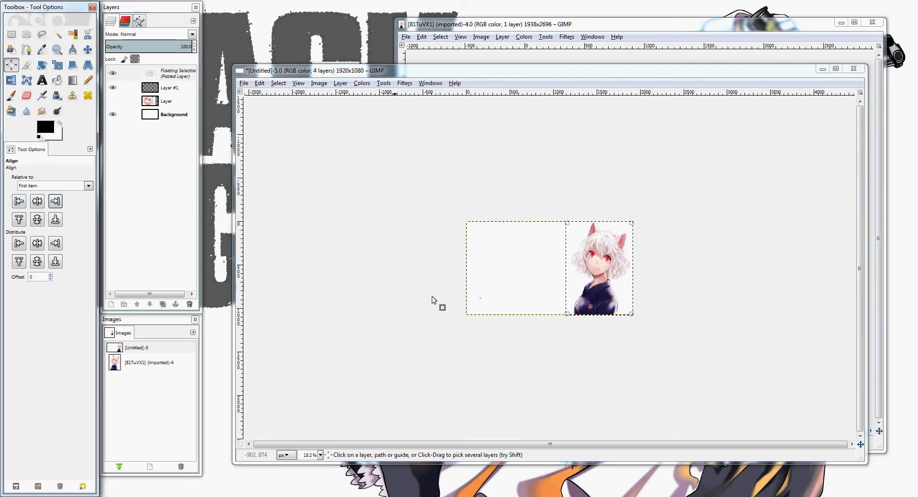
{"action": "key", "text": "plus"}
{"action": "key", "text": "plus"}
- Anchor the floating paste into Layer #1 and settle the view at 50% zoom
{"action": "left_click", "coordinate": [88, 49]}
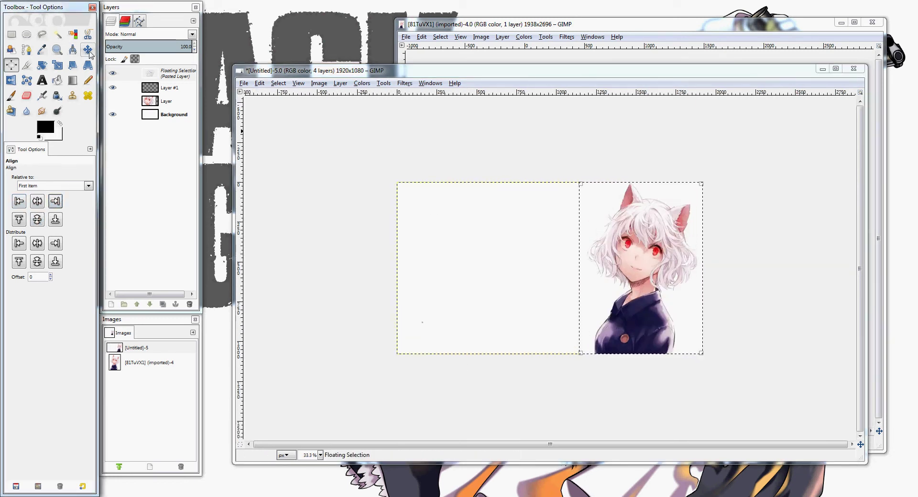
{"action": "left_click", "coordinate": [476, 287]}
{"action": "key", "text": "plus"}
{"action": "key", "text": "plus"}
{"action": "key", "text": "minus"}
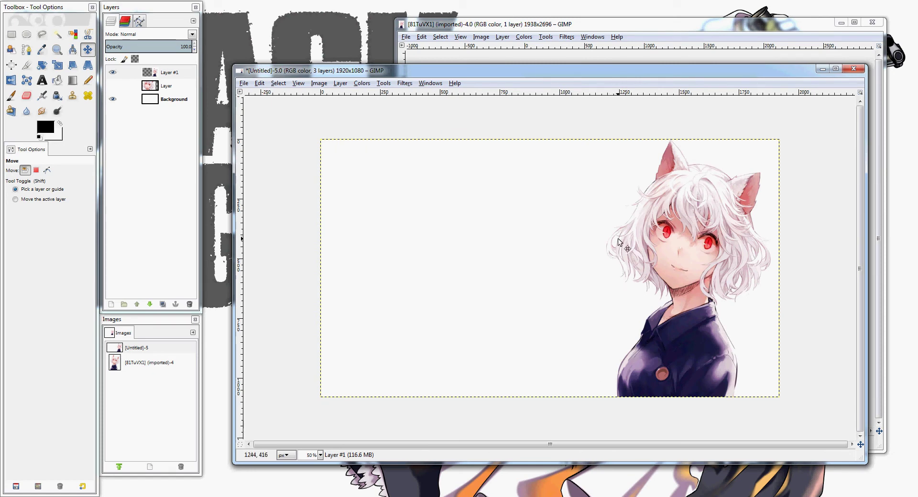
{"action": "key", "text": "plus"}
{"action": "key", "text": "plus"}
{"action": "key", "text": "minus"}
{"action": "key", "text": "minus"}
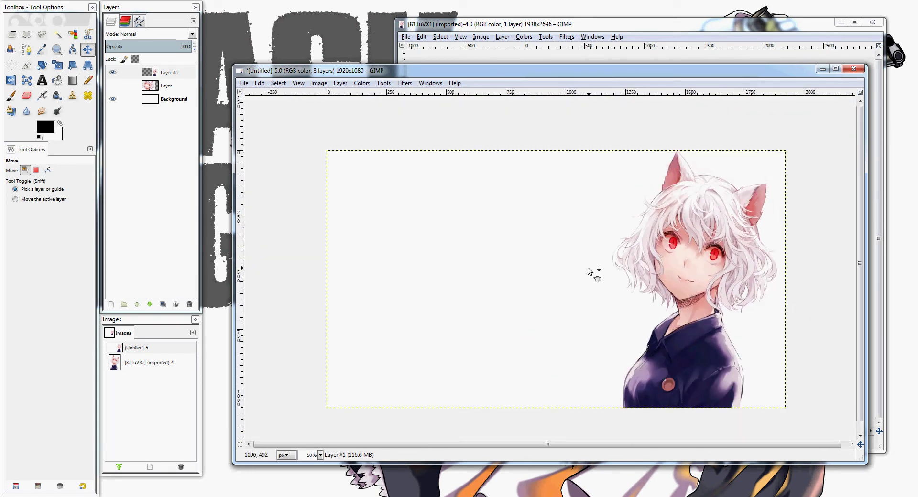
{"action": "key", "text": "minus"}
{"action": "key", "text": "plus"}
{"action": "key", "text": "minus"}
{"action": "key", "text": "plus"}
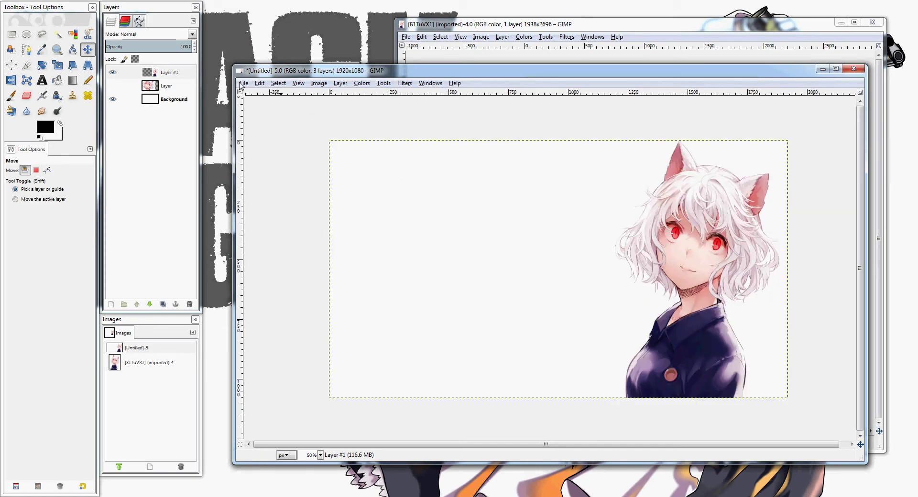
- Begin exporting the white-haired girl wallpaper, then cancel the Export Image dialog
{"action": "left_click", "coordinate": [243, 84]}
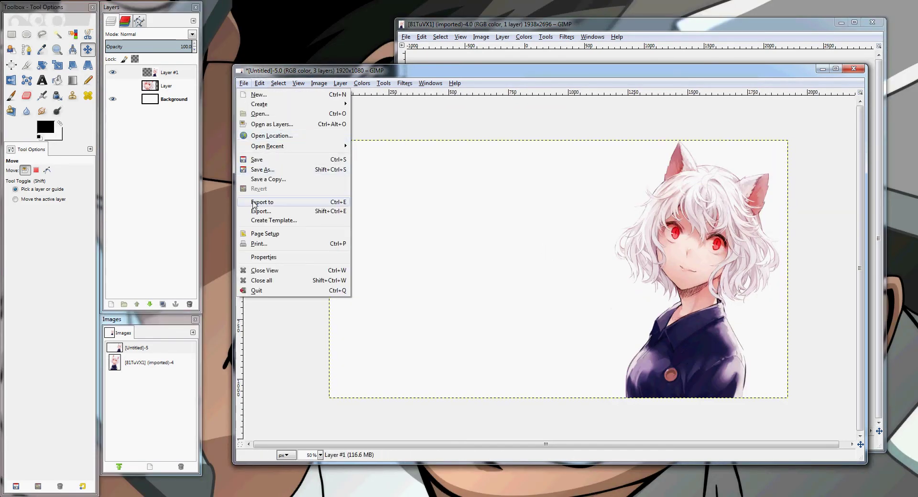
{"action": "left_click", "coordinate": [256, 211]}
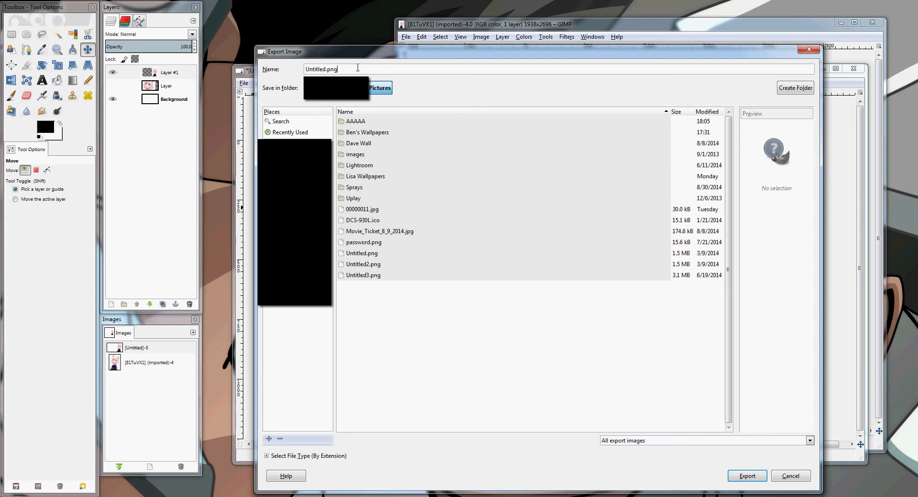
{"action": "left_click_drag", "start_coordinate": [353, 70], "coordinate": [311, 70]}
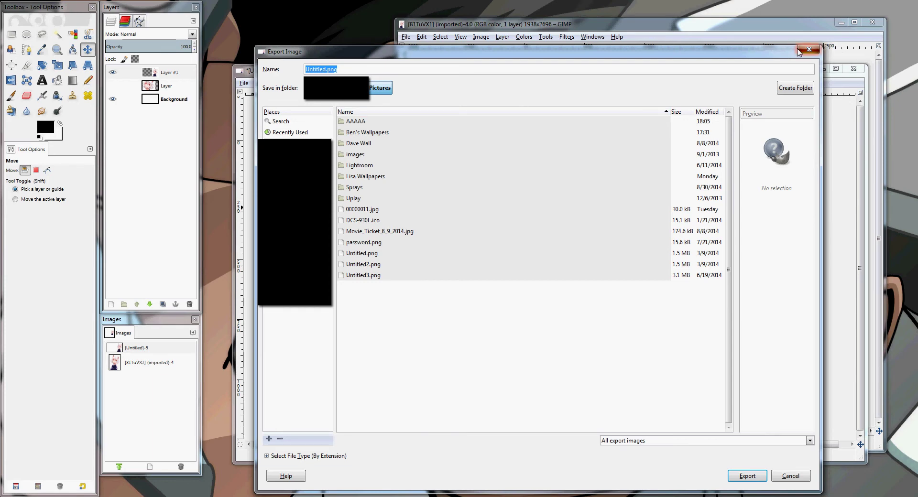
{"action": "left_click", "coordinate": [790, 476]}
- Close the Untitled wallpaper without saving, then close the 81TuVX1 source image
{"action": "left_click", "coordinate": [853, 68]}
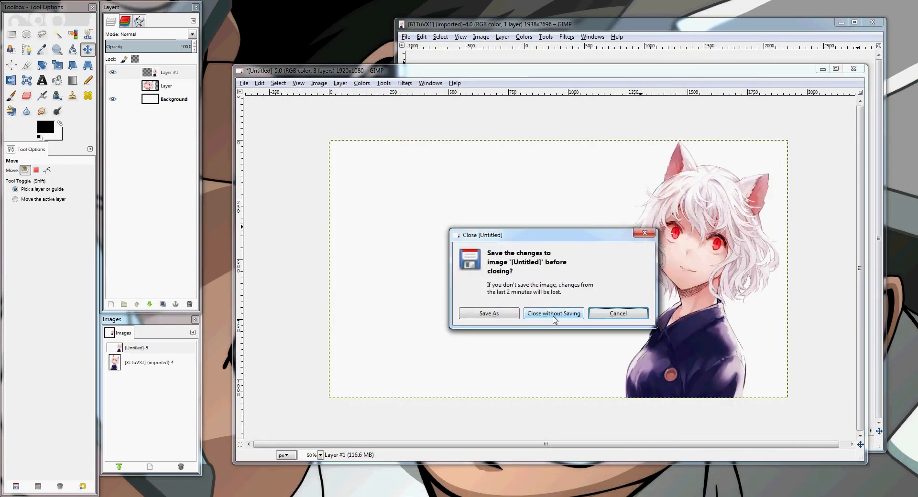
{"action": "left_click", "coordinate": [553, 314]}
{"action": "left_click", "coordinate": [872, 22]}
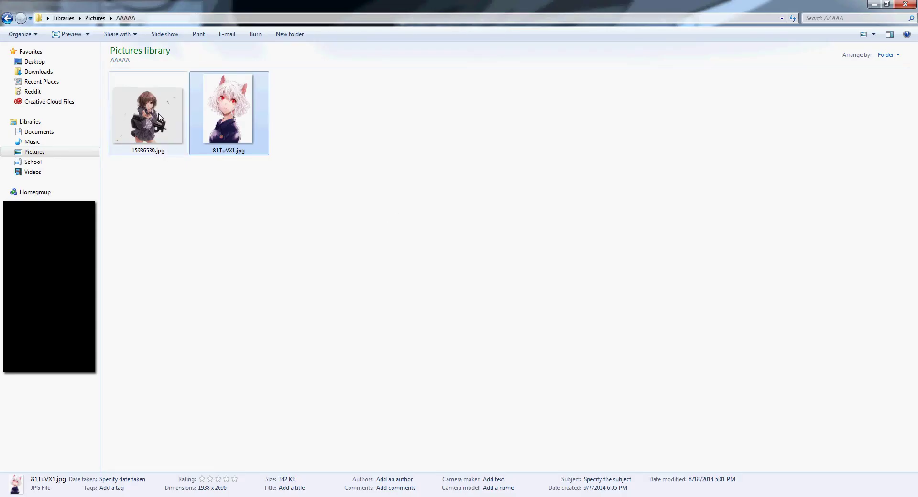
- Open 15936530.jpg from the AAAAA folder via Edit with GIMP and reposition its window
{"action": "right_click", "coordinate": [159, 115]}
{"action": "left_click", "coordinate": [187, 152]}
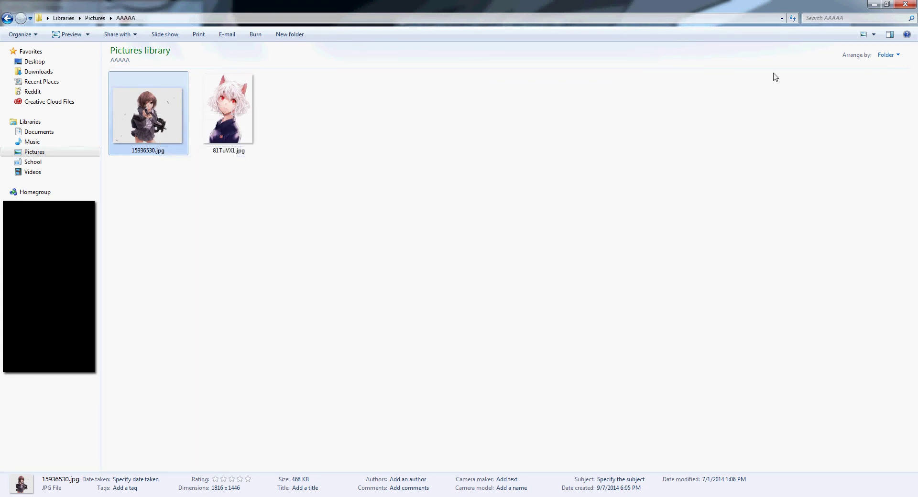
{"action": "left_click", "coordinate": [872, 4]}
{"action": "left_click_drag", "start_coordinate": [459, 28], "coordinate": [398, 28]}
- Create a new blank 1920x1080 image
{"action": "left_click_drag", "start_coordinate": [471, 25], "coordinate": [473, 30]}
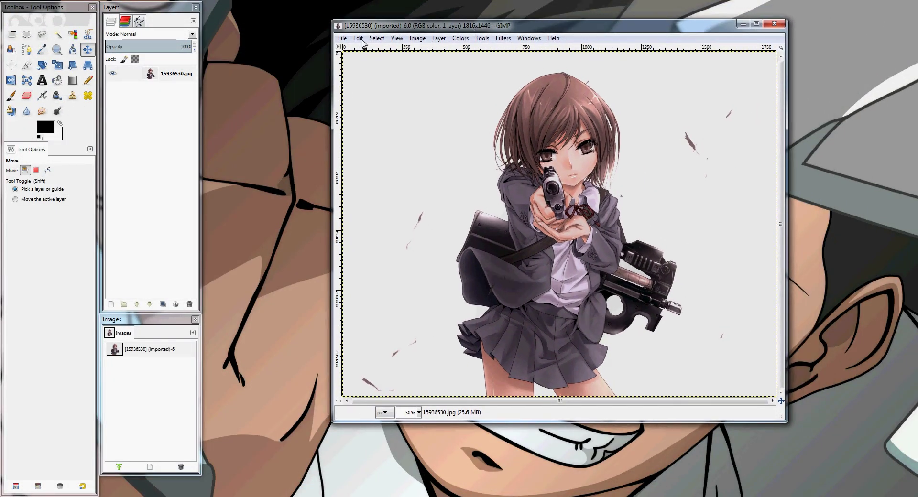
{"action": "left_click", "coordinate": [342, 38]}
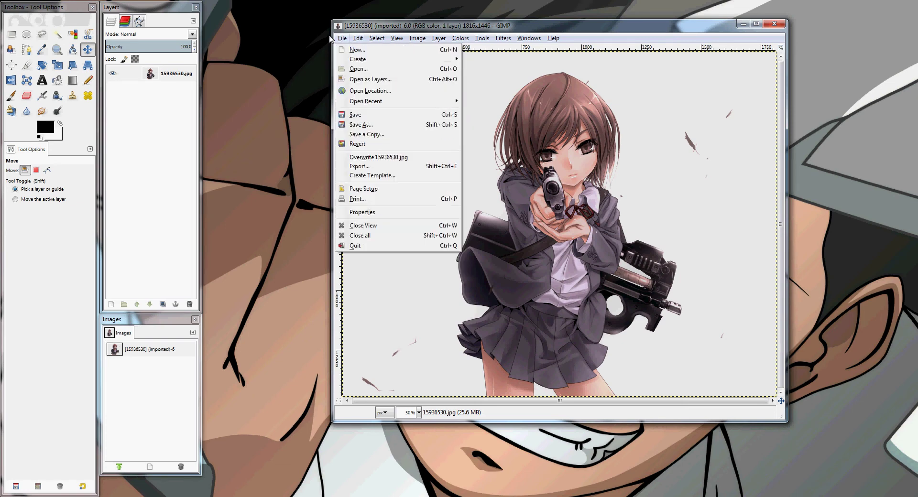
{"action": "left_click", "coordinate": [356, 49]}
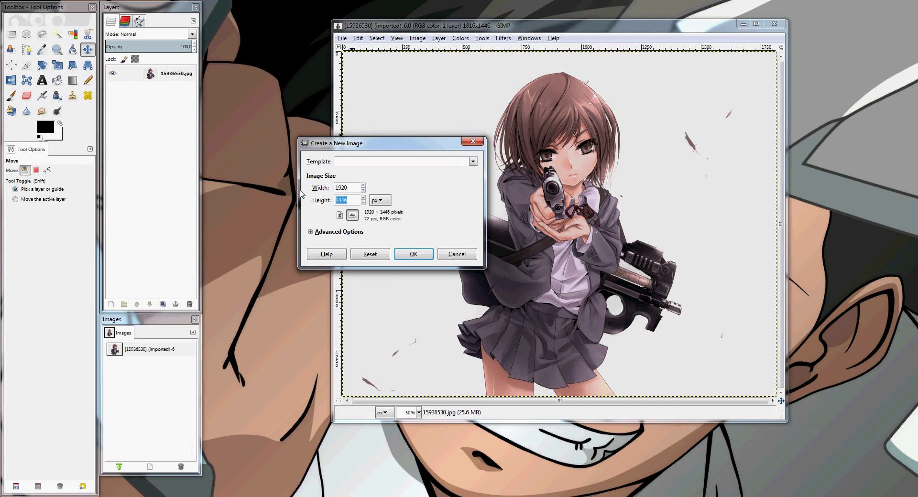
{"action": "left_click", "coordinate": [412, 255]}
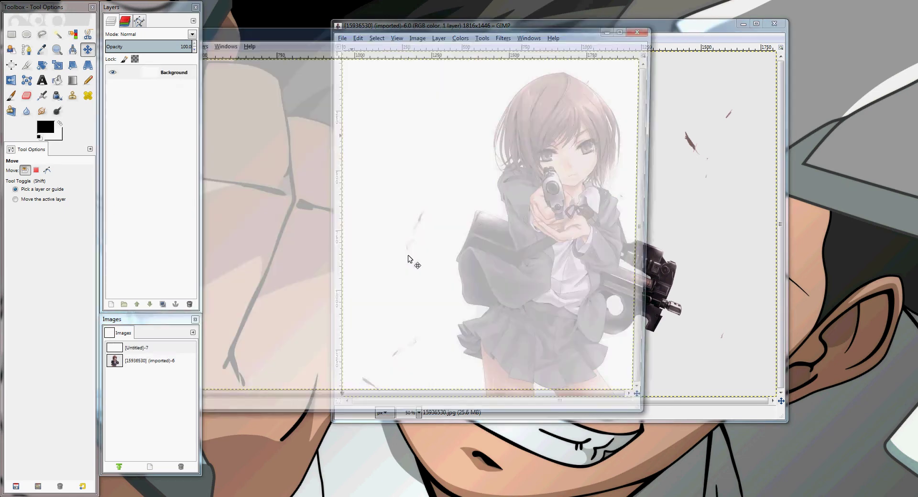
- Copy the whole gun-holding girl picture from the source image
{"action": "left_click_drag", "start_coordinate": [527, 70], "coordinate": [542, 70]}
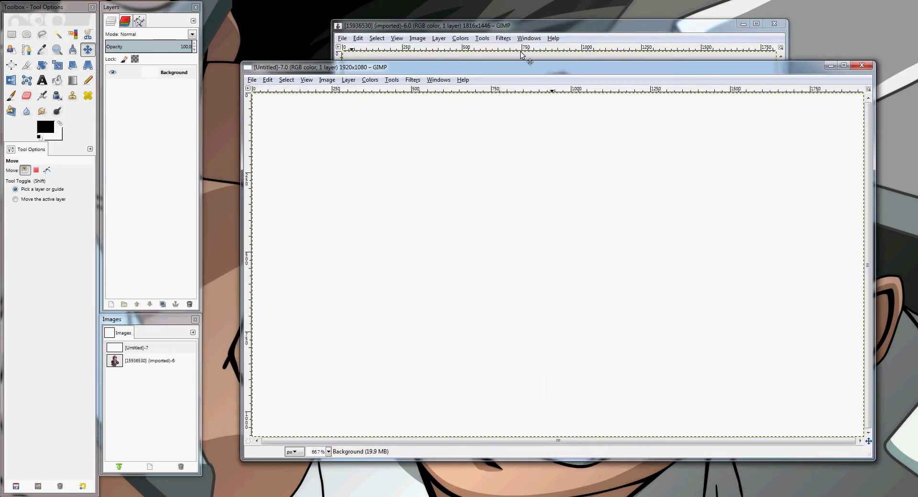
{"action": "left_click_drag", "start_coordinate": [508, 27], "coordinate": [532, 19]}
{"action": "left_click", "coordinate": [366, 30]}
{"action": "mouse_move", "coordinate": [382, 30]}
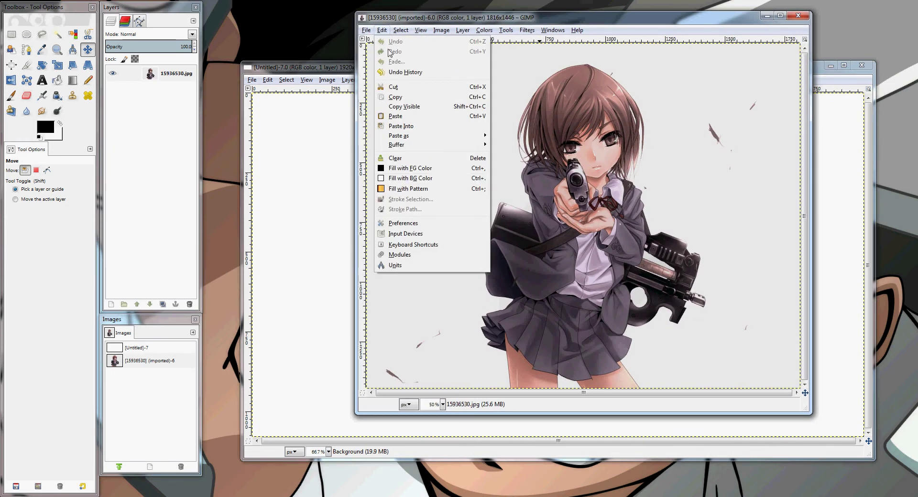
{"action": "left_click", "coordinate": [390, 94]}
- Add a new transparent layer to the blank image and paste the copied picture into it
{"action": "left_click", "coordinate": [429, 155]}
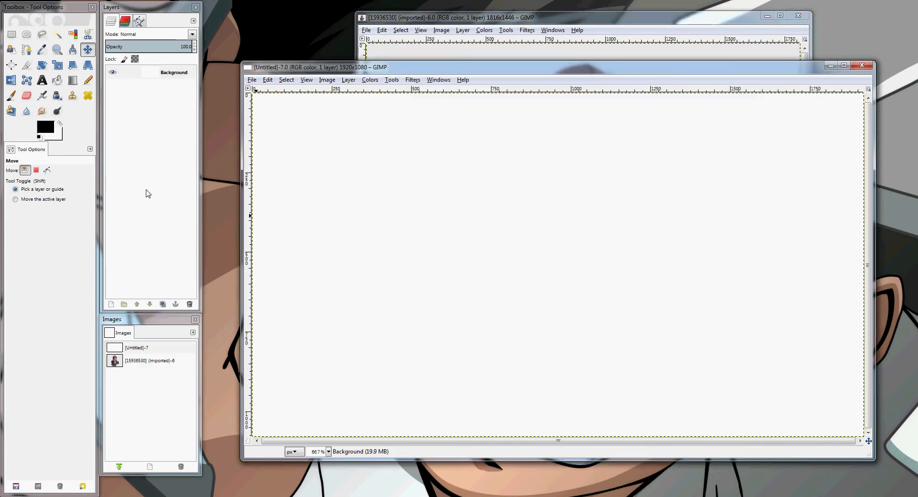
{"action": "left_click", "coordinate": [111, 304]}
{"action": "left_click", "coordinate": [121, 188]}
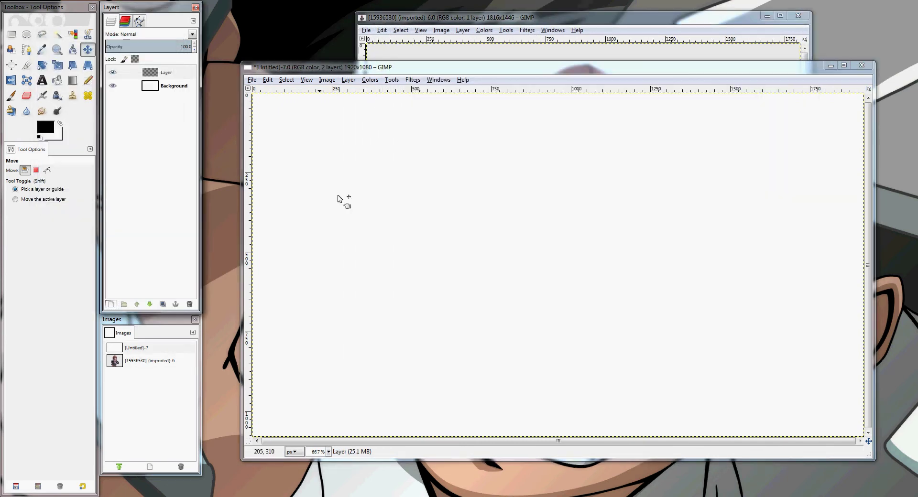
{"action": "key", "text": "minus"}
{"action": "key", "text": "ctrl+v"}
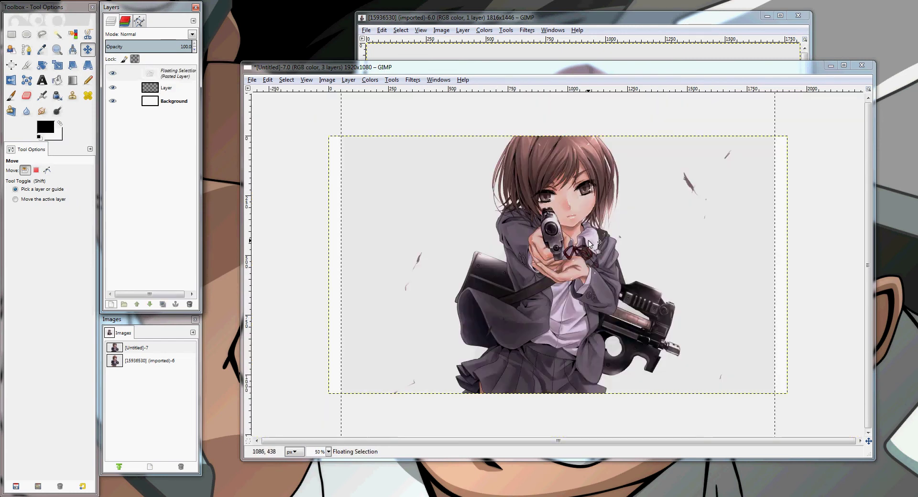
{"action": "key", "text": "minus"}
{"action": "key", "text": "plus"}
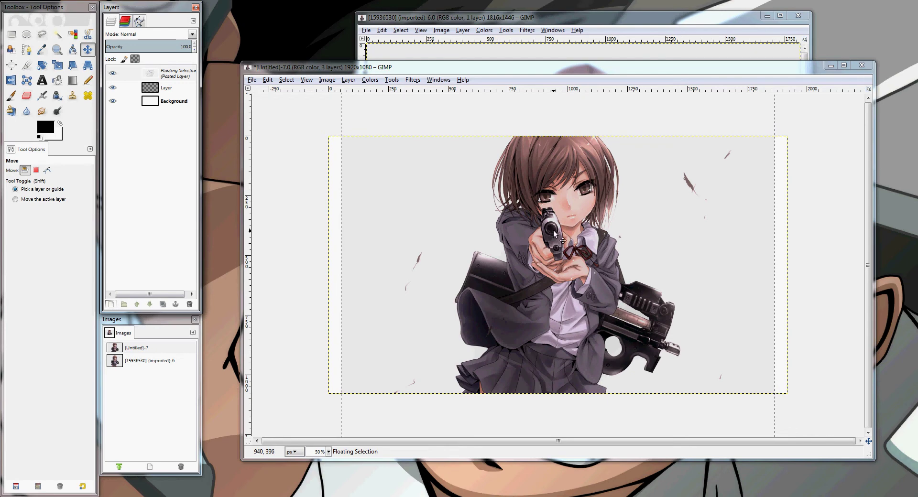
- Scale the pasted gun-holding girl down to 1359×1082 pixels
{"action": "key", "text": "shift+t"}
{"action": "left_click", "coordinate": [557, 242]}
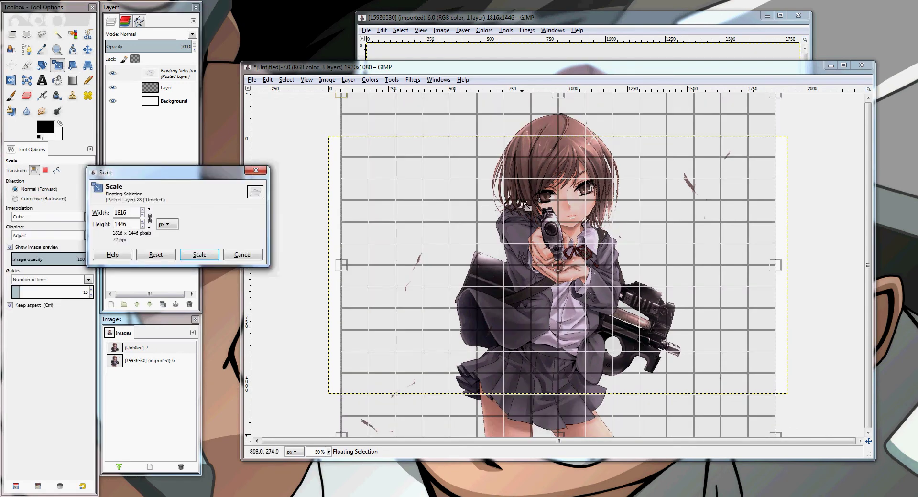
{"action": "key", "text": "minus"}
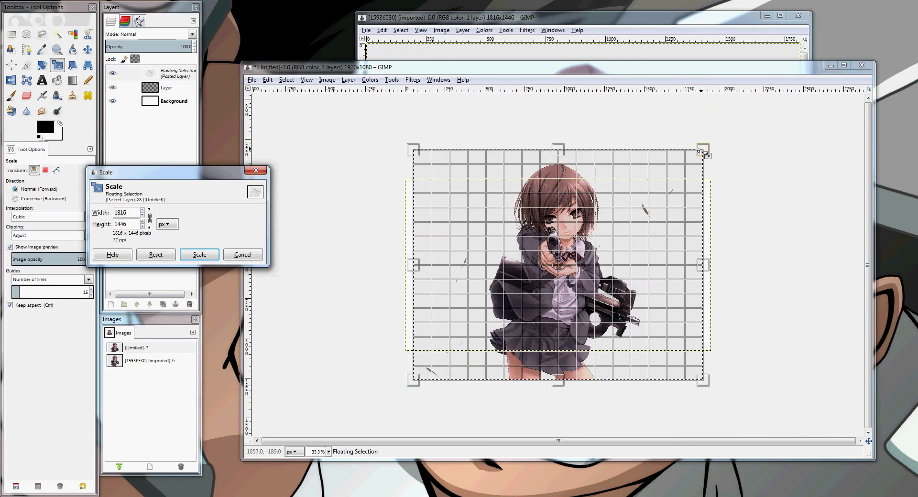
{"action": "left_click_drag", "start_coordinate": [700, 151], "coordinate": [630, 207]}
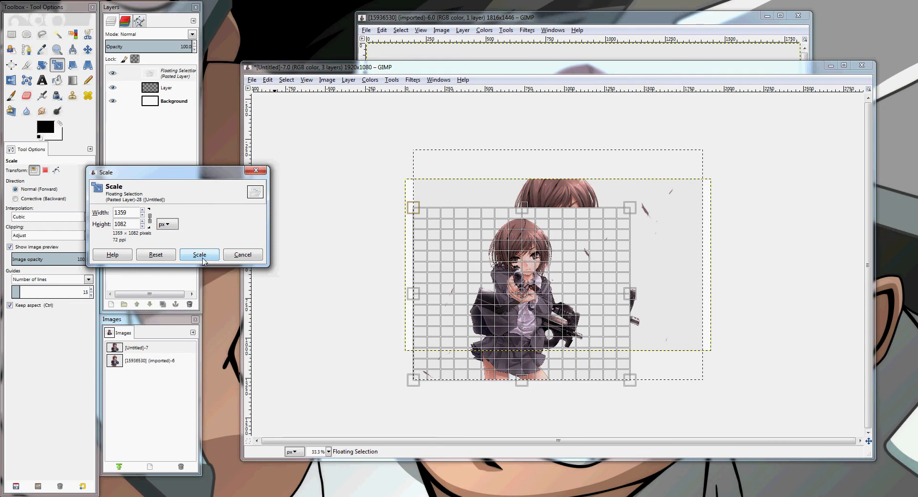
{"action": "left_click", "coordinate": [200, 255]}
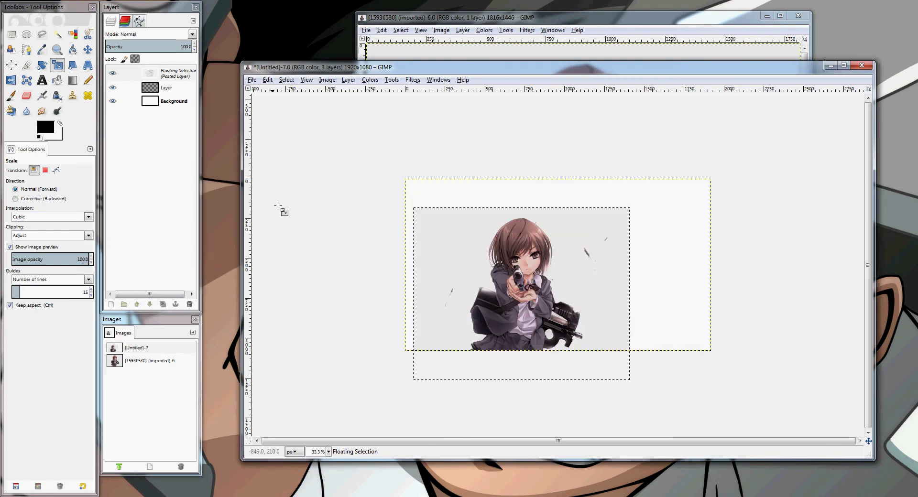
- Center the pasted gun-holding girl on the 1920x1080 canvas with the Align tool
{"action": "key", "text": "q"}
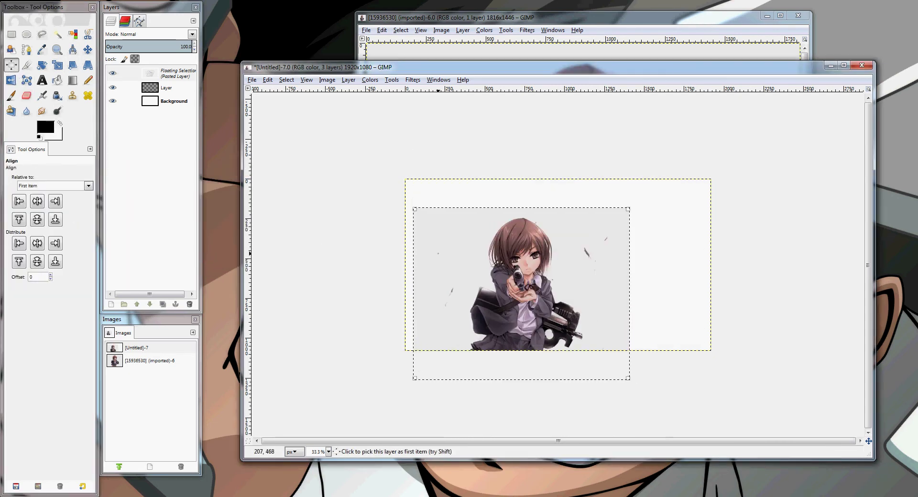
{"action": "left_click", "coordinate": [37, 220]}
{"action": "left_click", "coordinate": [37, 201]}
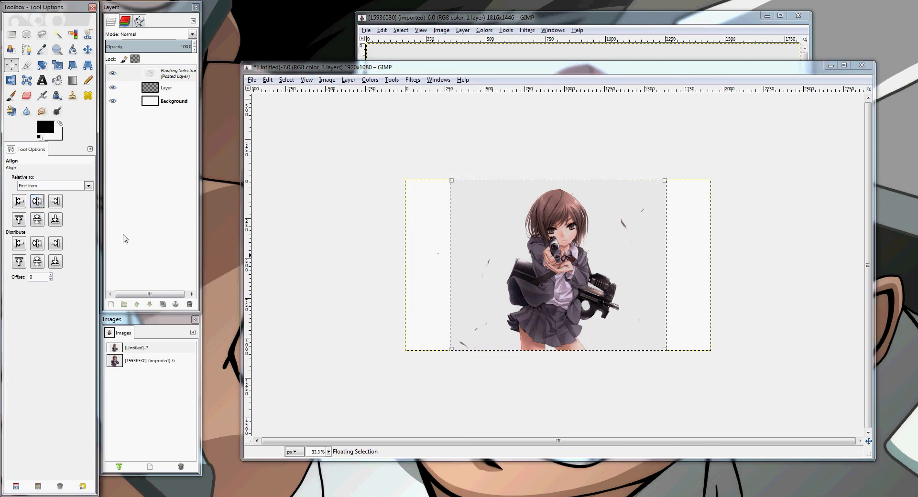
- Anchor the floating paste into Layer and zoom in to inspect the right side
{"action": "key", "text": "m"}
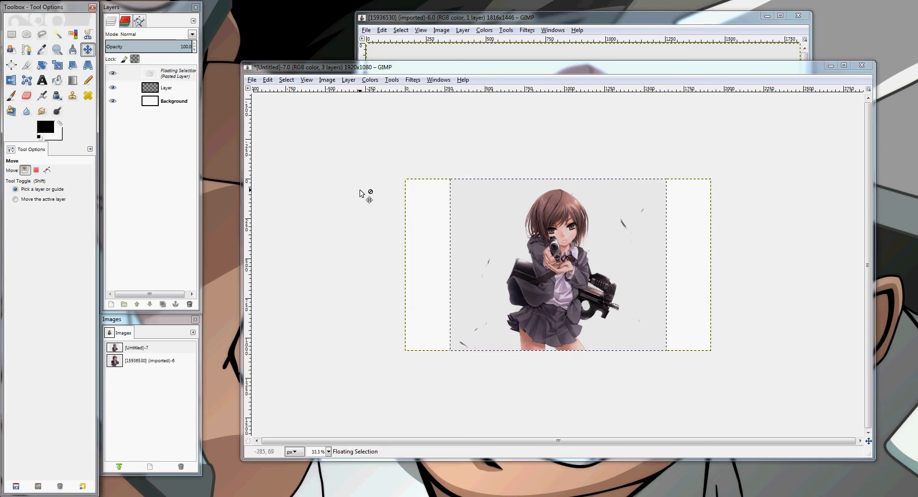
{"action": "left_click", "coordinate": [424, 225]}
{"action": "key", "text": "plus"}
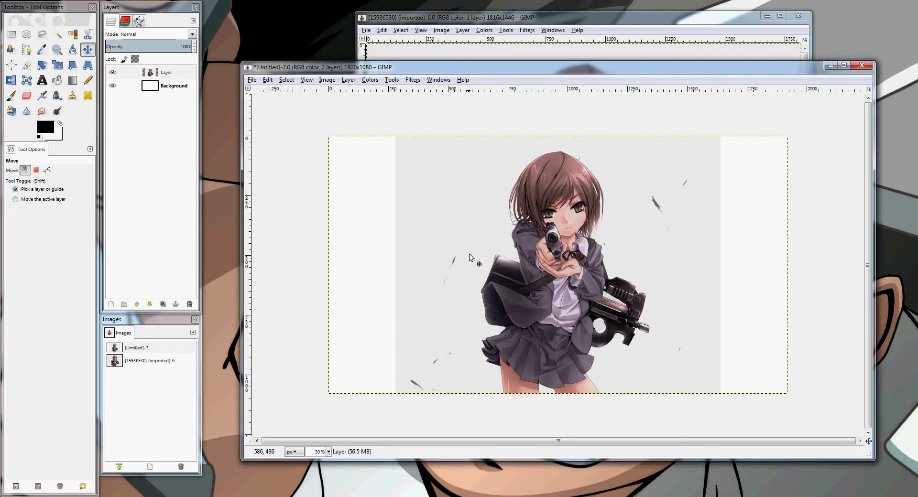
{"action": "key", "text": "plus"}
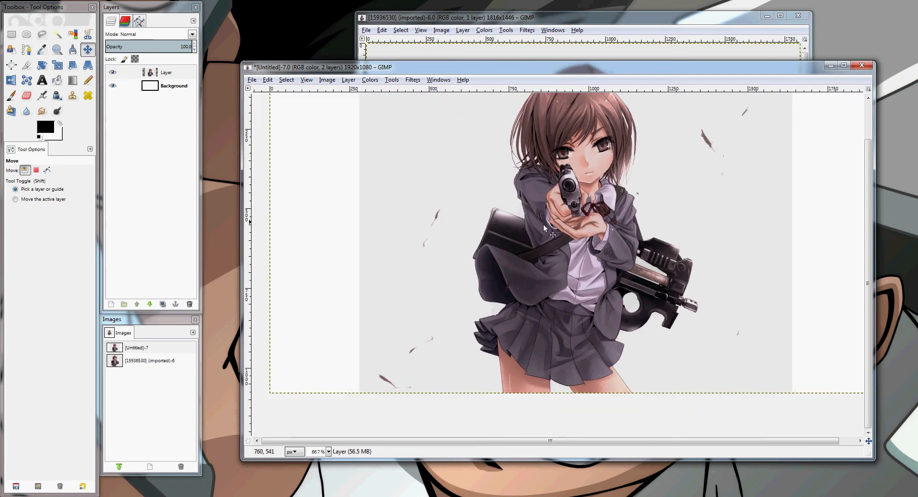
{"action": "left_click_drag", "start_coordinate": [536, 228], "coordinate": [654, 219]}
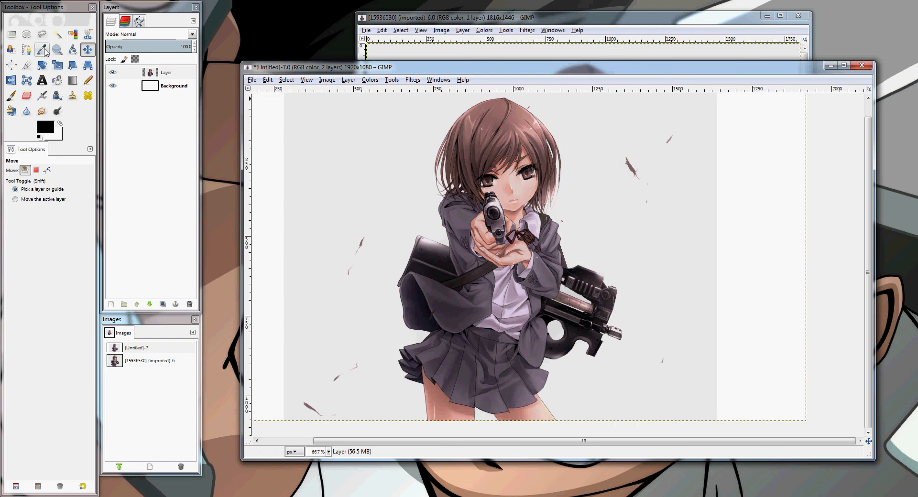
- Sample the picture's light grey background as the foreground colour on Layer
{"action": "left_click", "coordinate": [43, 52]}
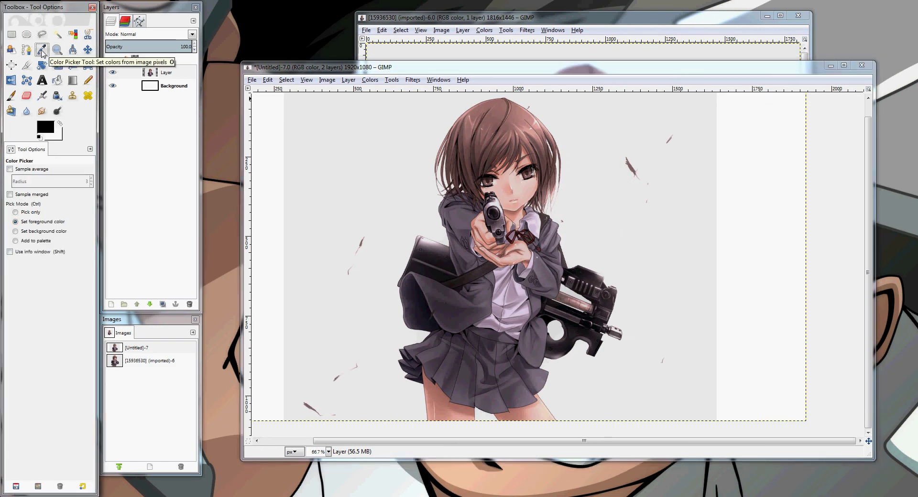
{"action": "left_click", "coordinate": [689, 236]}
{"action": "left_click_drag", "start_coordinate": [688, 233], "coordinate": [679, 217]}
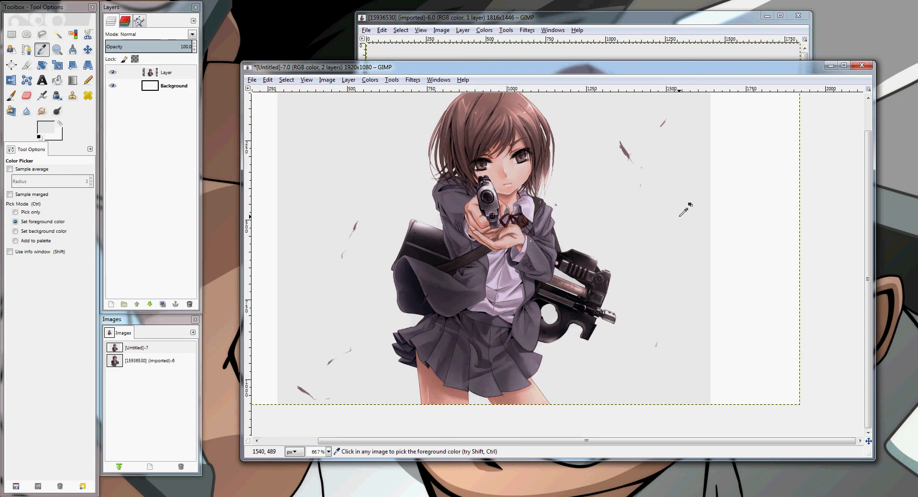
{"action": "key", "text": "minus"}
{"action": "left_click", "coordinate": [165, 87]}
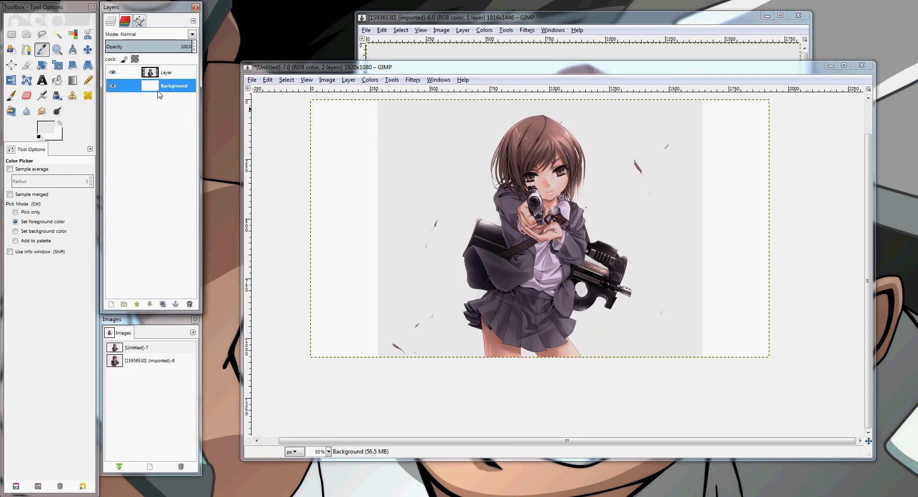
{"action": "left_click", "coordinate": [424, 191]}
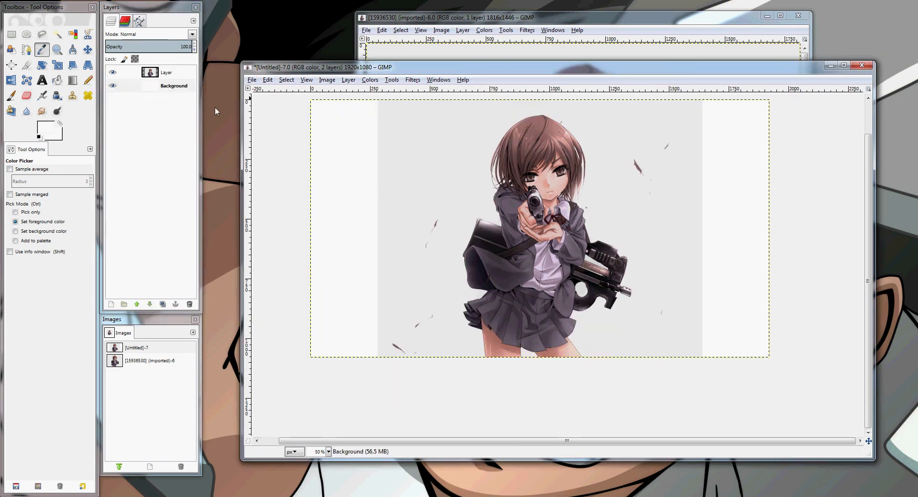
{"action": "left_click", "coordinate": [125, 72]}
{"action": "left_click", "coordinate": [427, 180]}
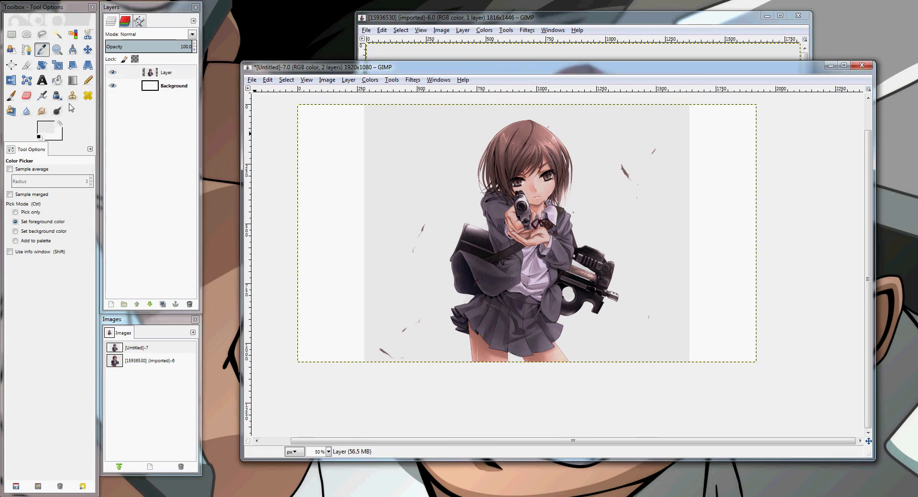
- Bucket-fill the left and right white strips with the sampled light grey
{"action": "left_click", "coordinate": [11, 96]}
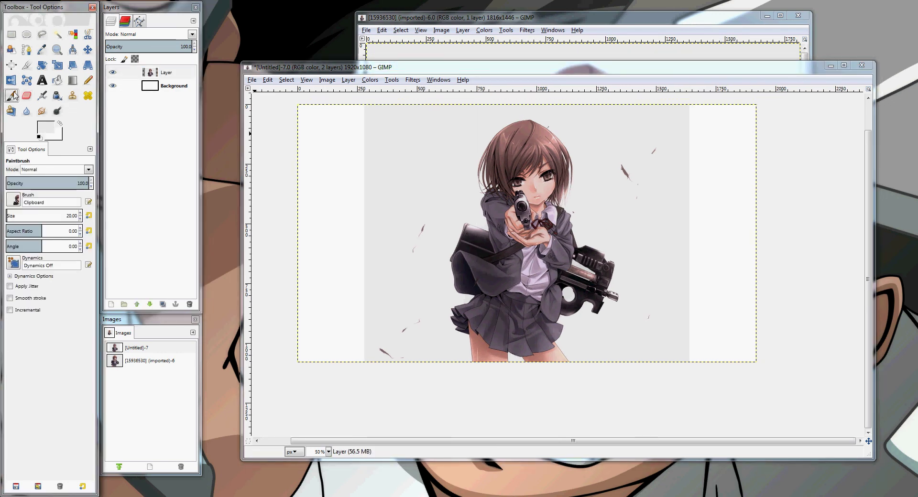
{"action": "left_click", "coordinate": [56, 80]}
{"action": "left_click", "coordinate": [310, 161]}
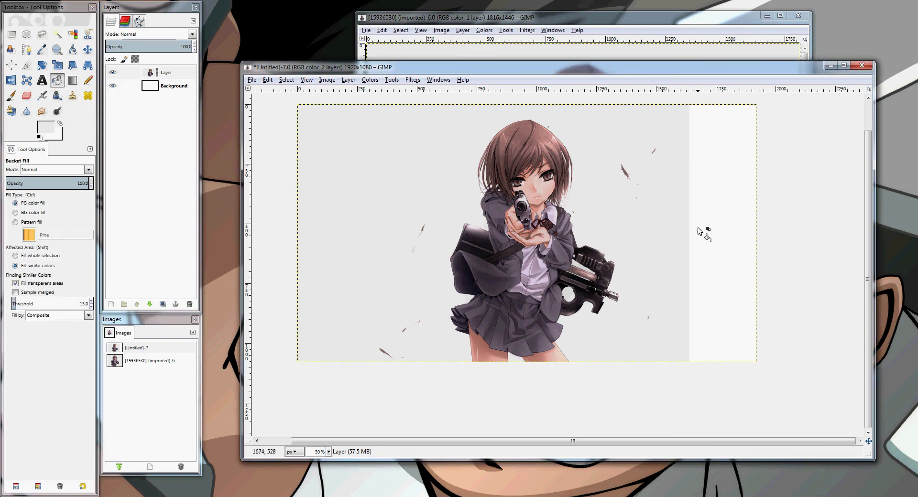
{"action": "left_click", "coordinate": [717, 225]}
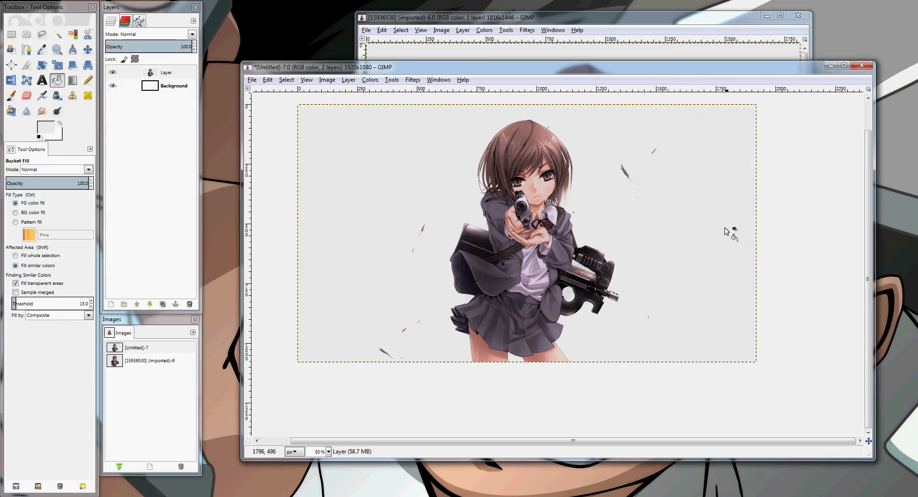
{"action": "left_click", "coordinate": [473, 208]}
{"action": "scroll", "coordinate": [507, 225], "scroll_direction": "right", "scroll_amount": 2}
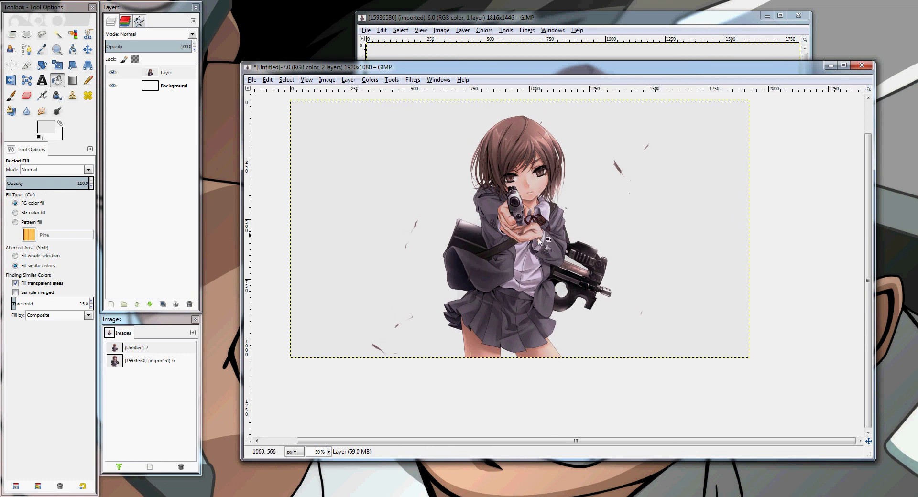
{"action": "scroll", "coordinate": [538, 237], "scroll_direction": "left", "scroll_amount": 2}
{"action": "scroll", "coordinate": [593, 235], "scroll_direction": "up", "scroll_amount": 1}
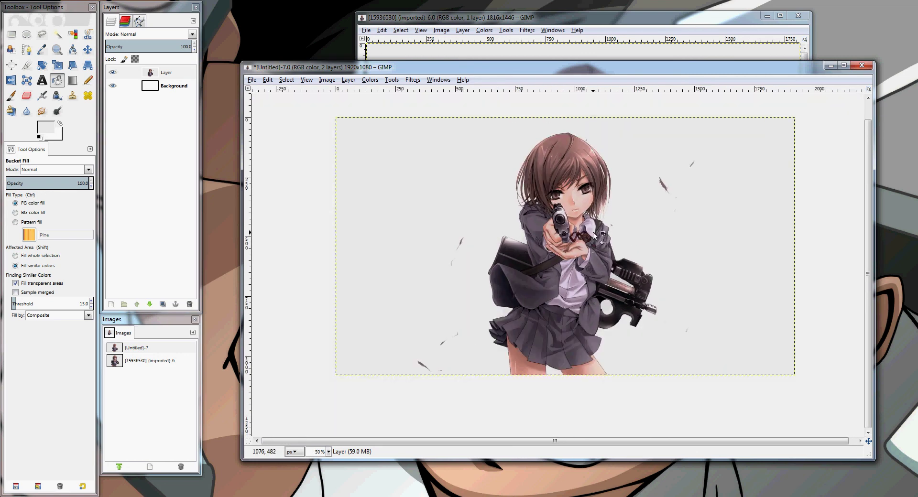
{"action": "left_click", "coordinate": [250, 81]}
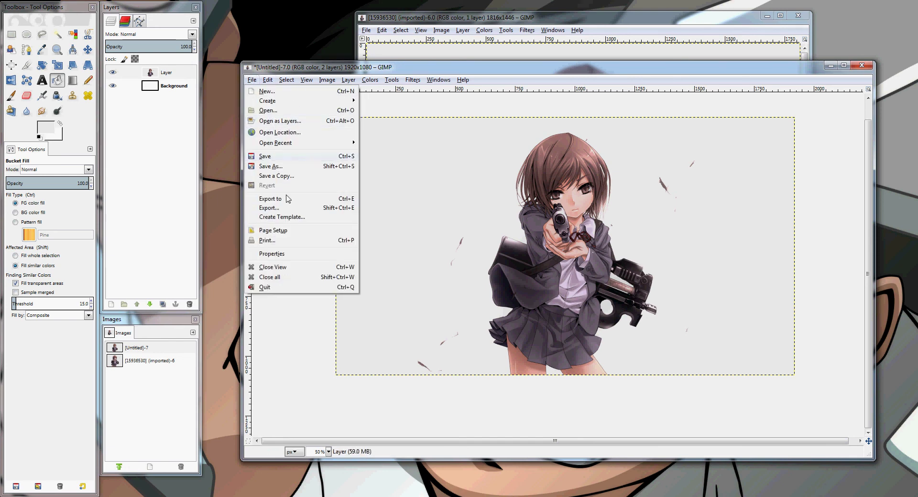
{"action": "left_click", "coordinate": [266, 209]}
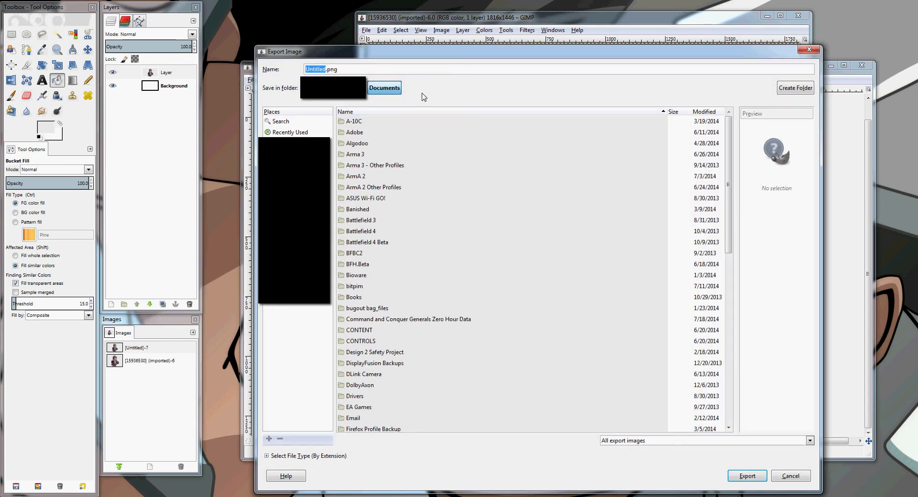
{"action": "left_click", "coordinate": [296, 220]}
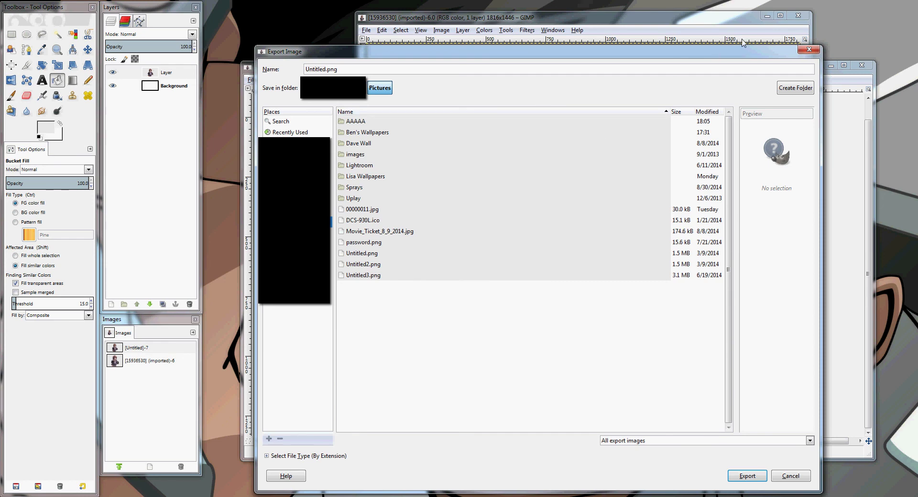
{"action": "left_click", "coordinate": [808, 50]}
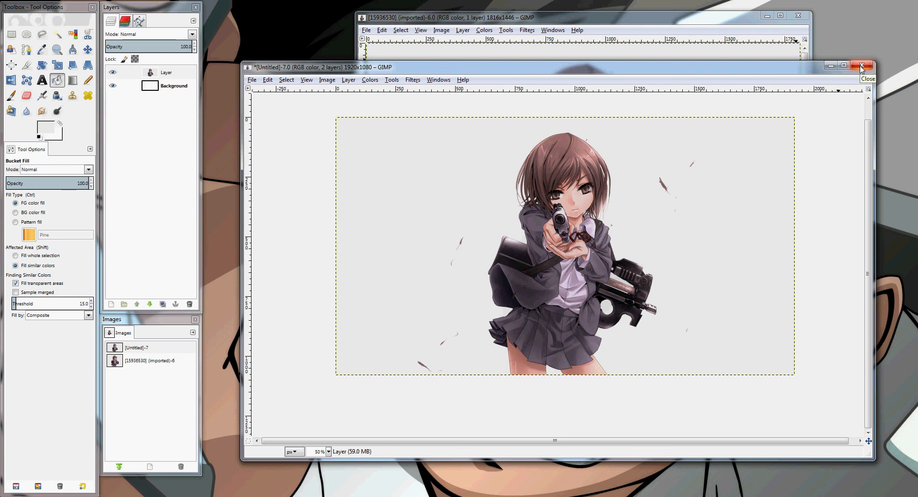
{"action": "left_click_drag", "start_coordinate": [703, 72], "coordinate": [676, 102]}
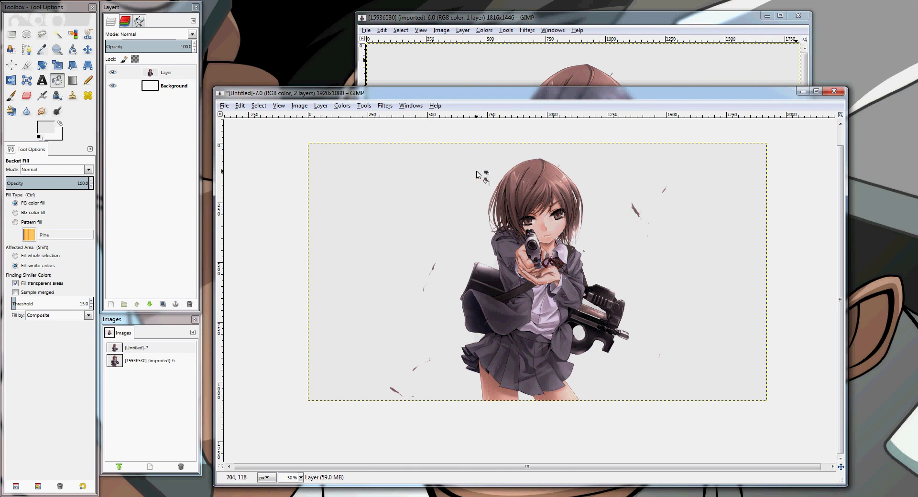
{"action": "mouse_move", "coordinate": [403, 98]}
{"action": "left_mouse_down"}
{"action": "mouse_move", "coordinate": [410, 95]}
{"action": "mouse_move", "coordinate": [399, 101]}
{"action": "left_mouse_up"}
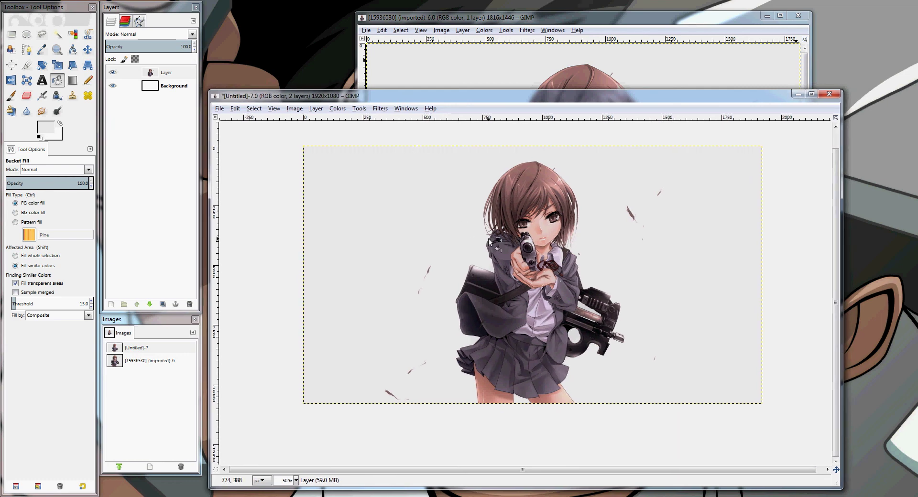
{"action": "key", "text": "minus"}
{"action": "key", "text": "plus"}
{"action": "key", "text": "minus"}
{"action": "key", "text": "plus"}
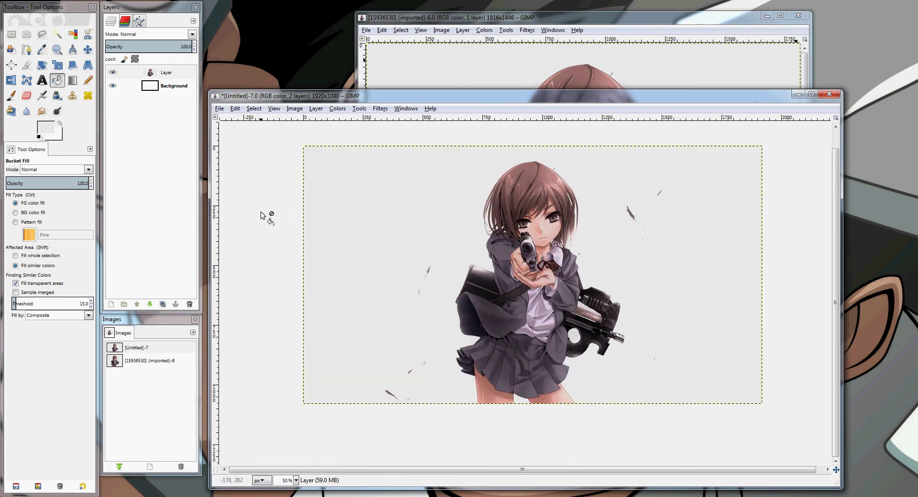